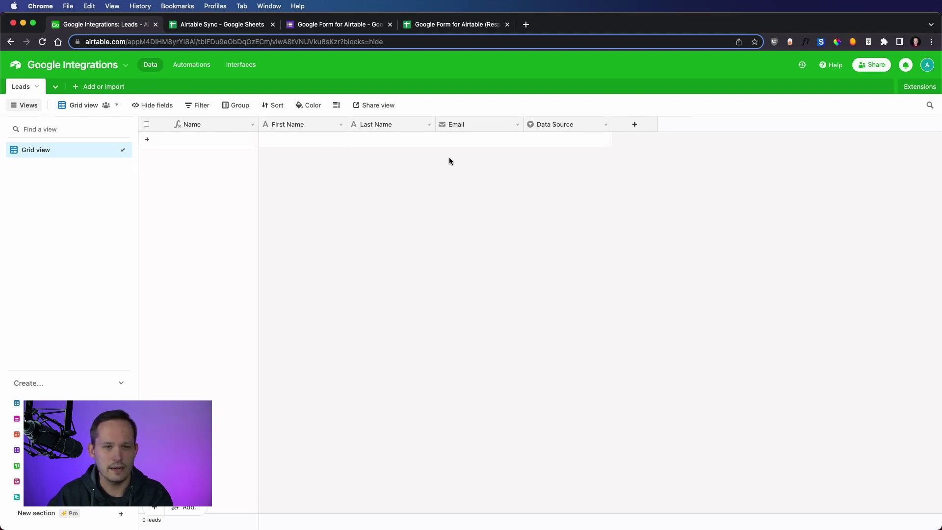
# Add a blank record to the Leads table and leave its Data Source unset
pyautogui.click(559, 142)
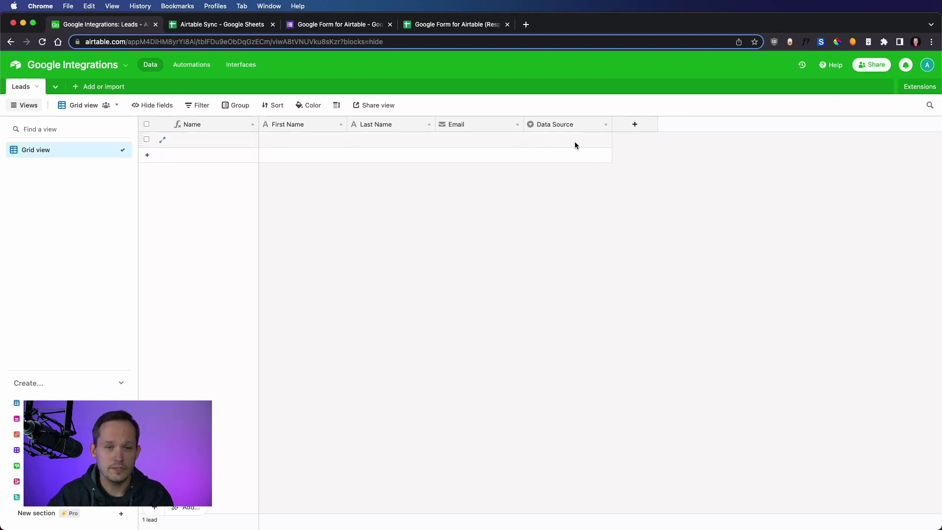
pyautogui.click(575, 142)
pyautogui.click(574, 142)
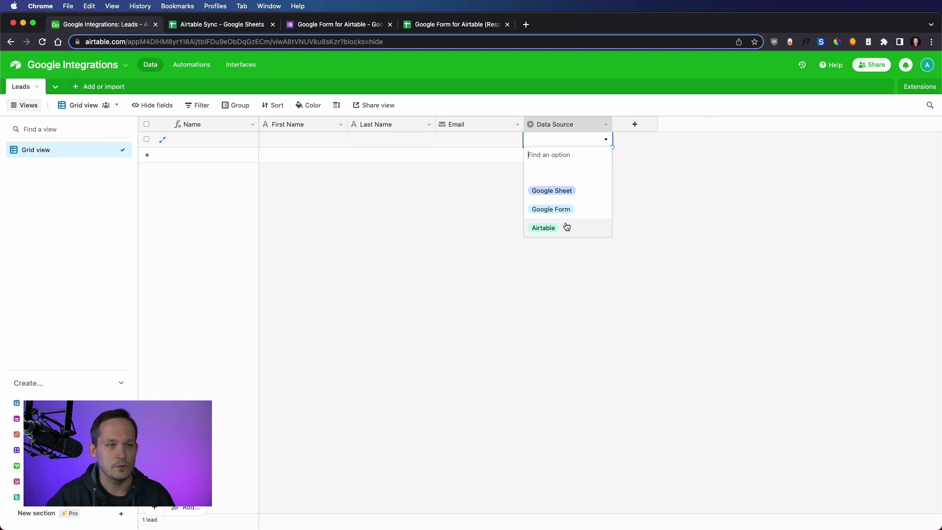
pyautogui.click(470, 196)
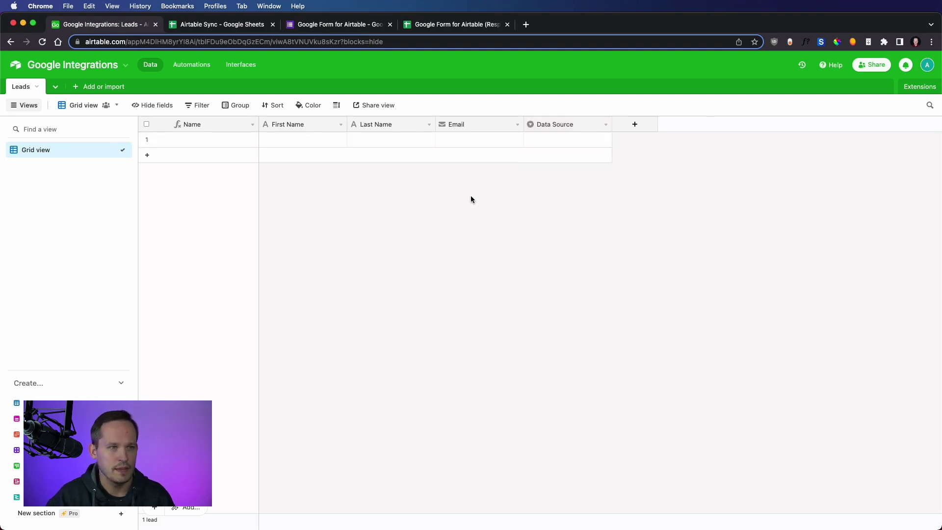
# Review the Airtable Sync sheet's Airtable URL, First Name, Last Name and Email columns and the lead's blank URL cell
pyautogui.click(236, 26)
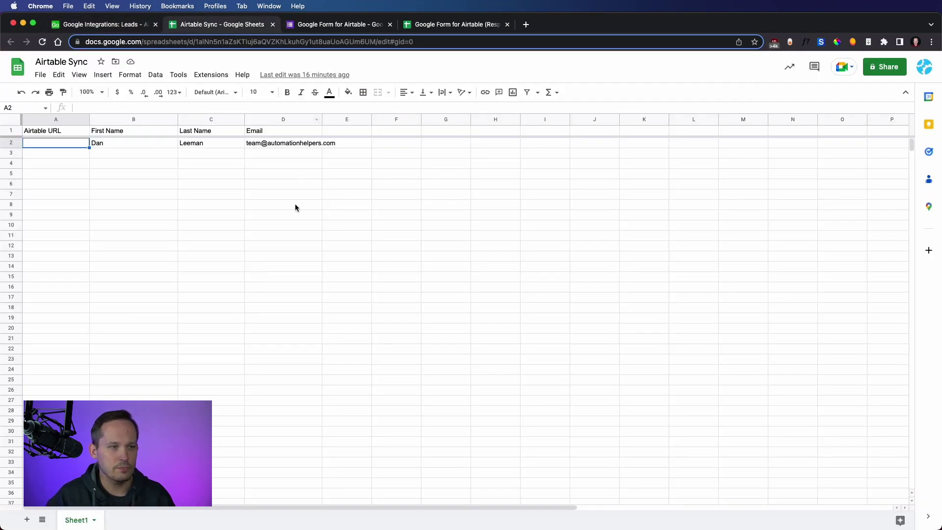
pyautogui.click(88, 184)
pyautogui.click(122, 130)
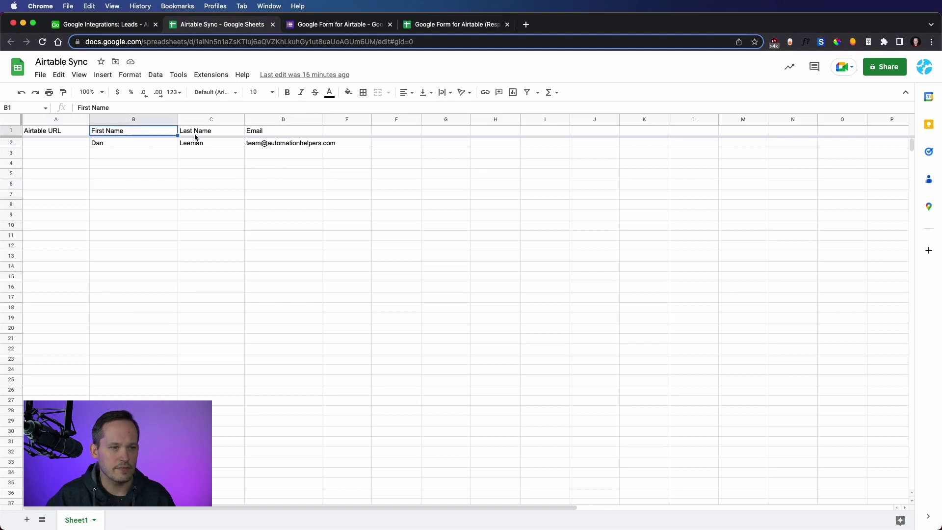
pyautogui.click(196, 132)
pyautogui.click(266, 131)
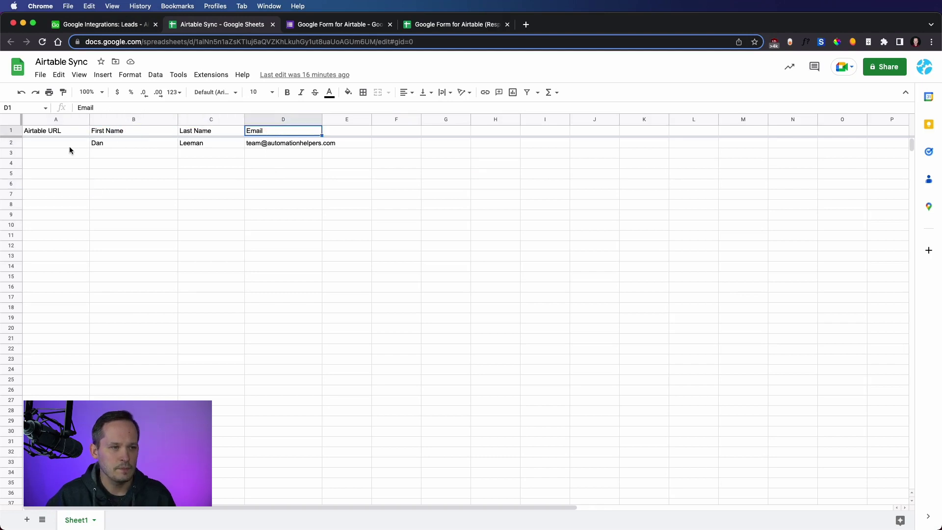
pyautogui.click(47, 143)
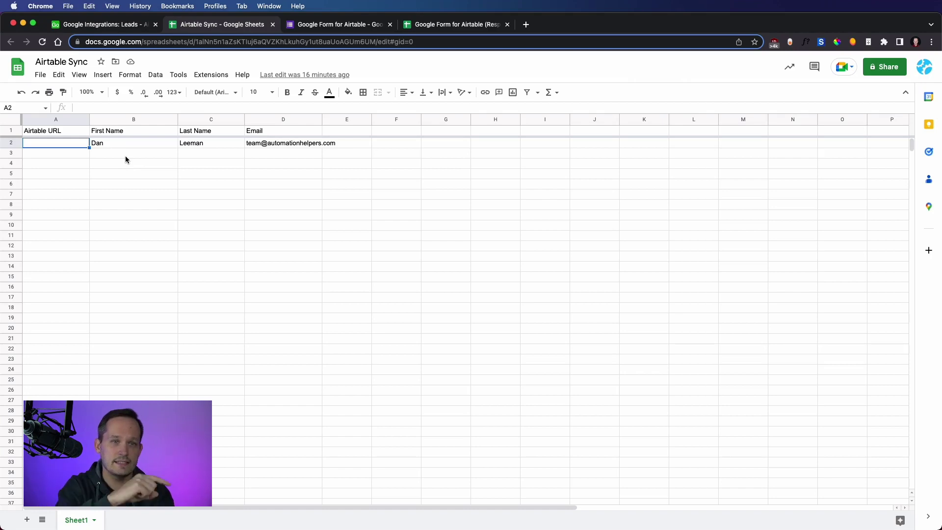
# Open the Create Record From Google Sheet automation and inspect its row-created trigger type, leaving it unchanged
pyautogui.click(91, 24)
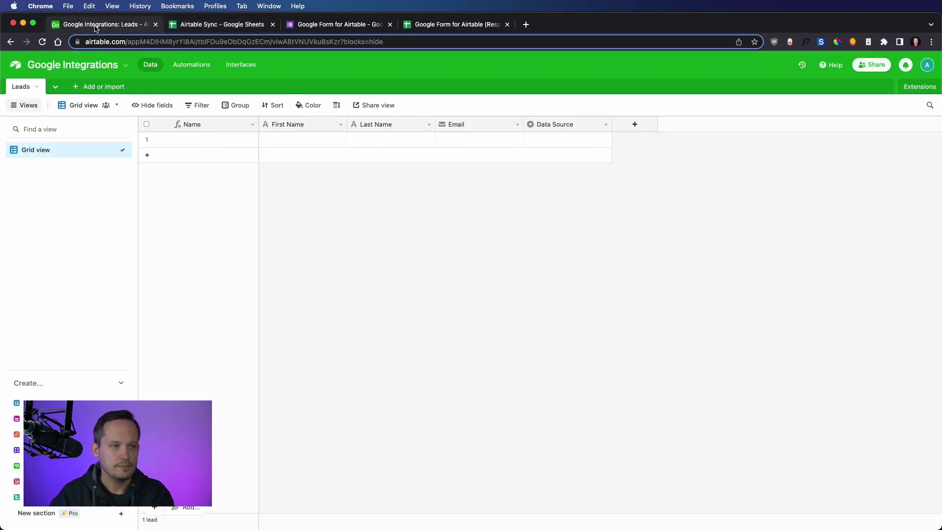
pyautogui.click(192, 66)
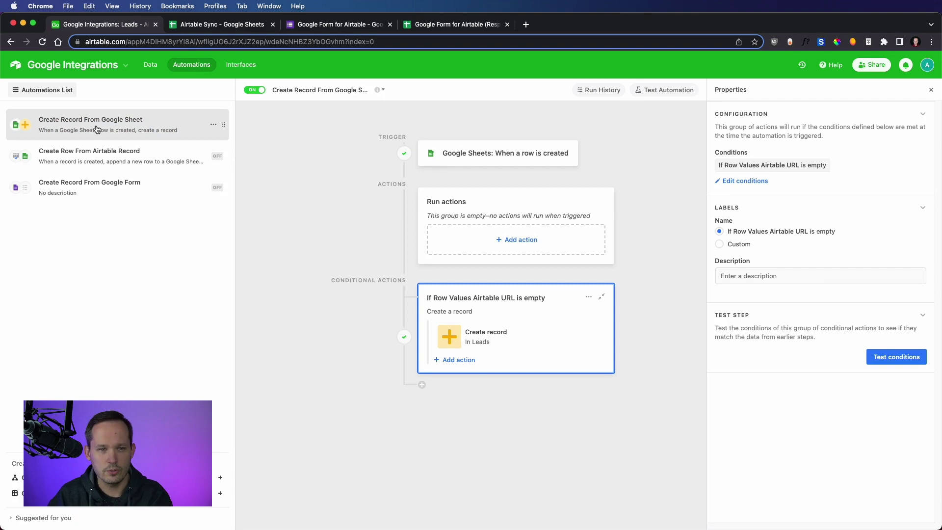
pyautogui.click(500, 157)
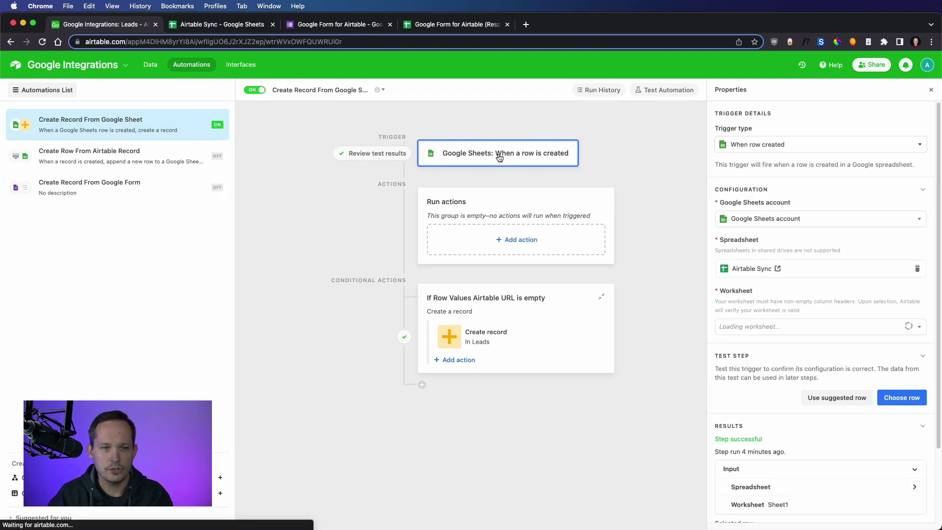
pyautogui.click(863, 145)
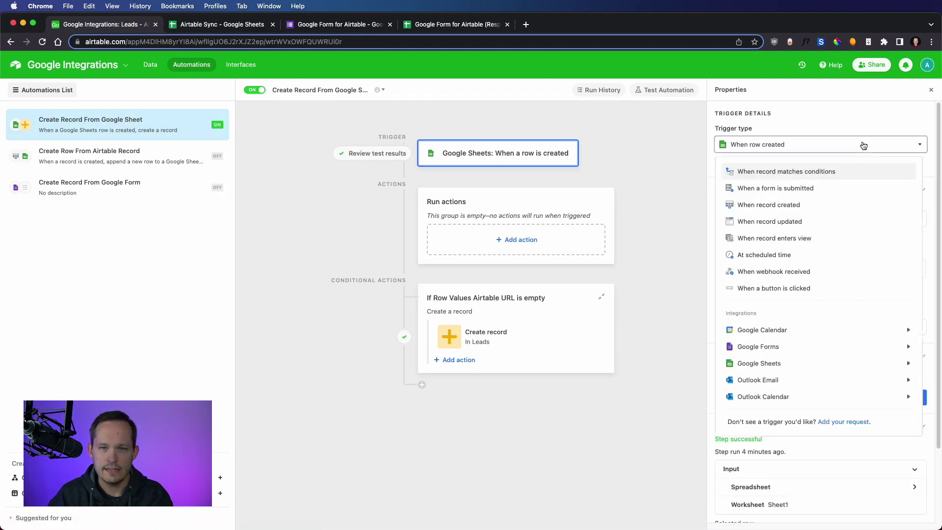
pyautogui.scroll(-2, 851, 252)
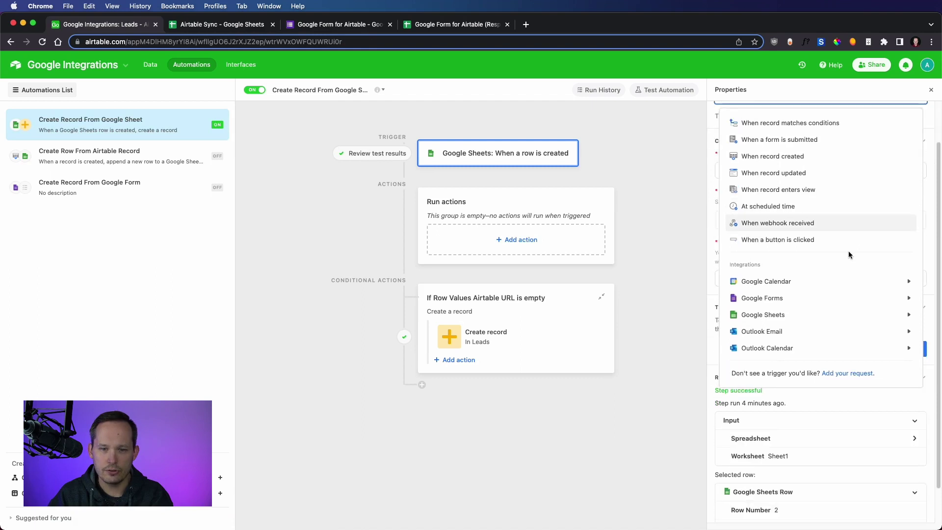
pyautogui.moveTo(822, 317)
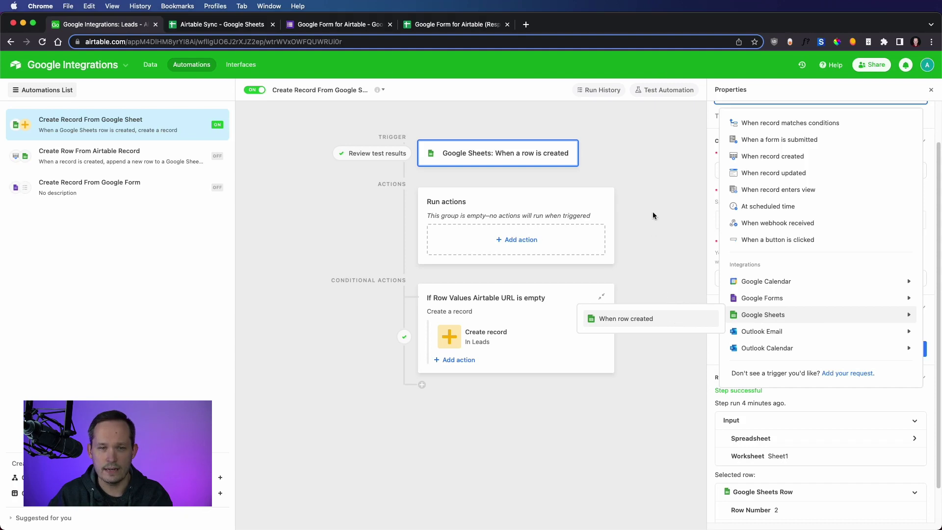
pyautogui.click(657, 199)
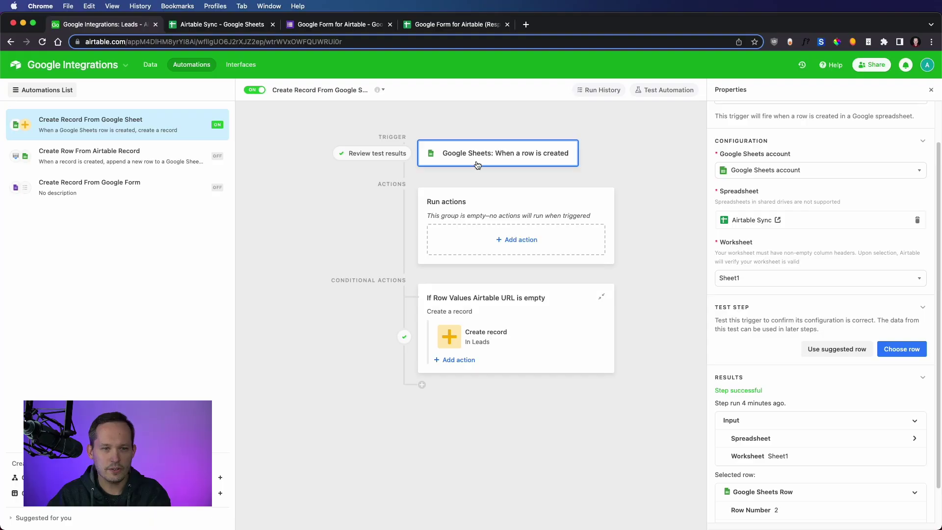
# Check the trigger's Google Sheets account, Airtable Sync spreadsheet and Sheet1 worksheet, then view the spreadsheet
pyautogui.scroll(2, 785, 243)
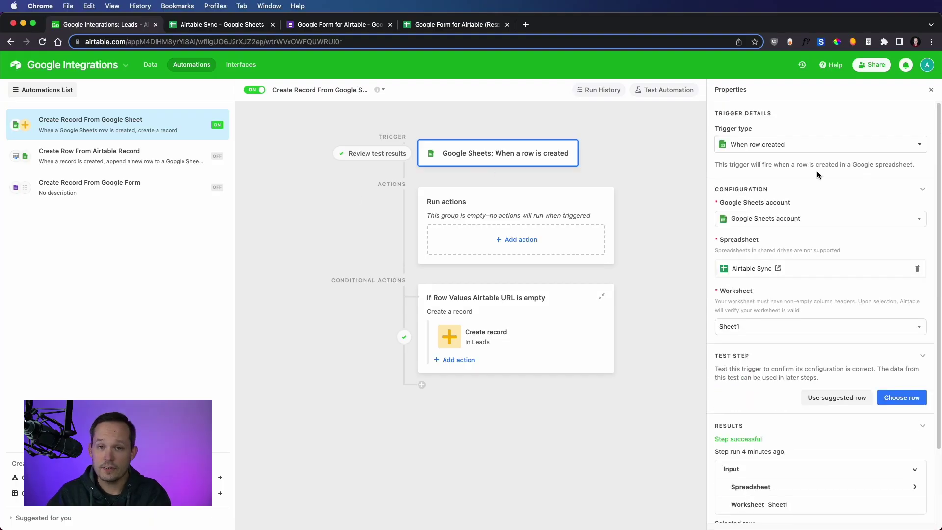
pyautogui.click(798, 225)
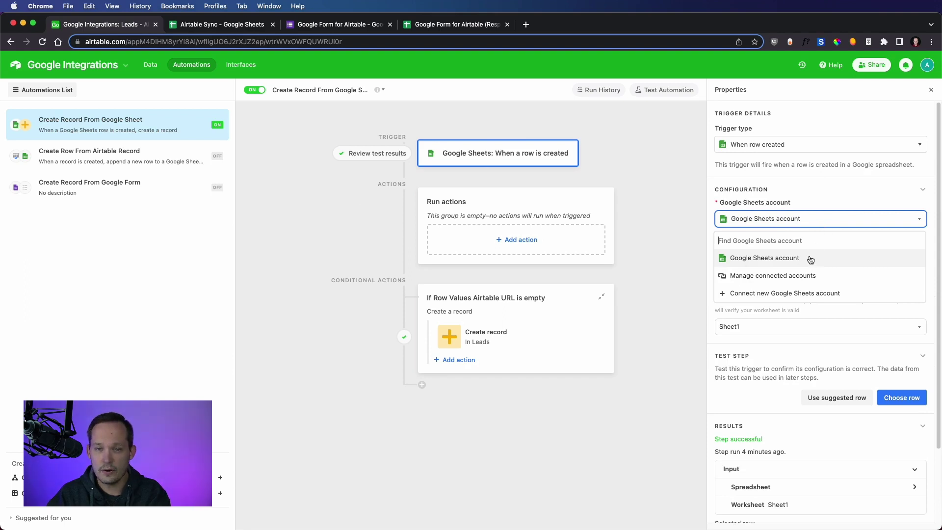
pyautogui.click(868, 199)
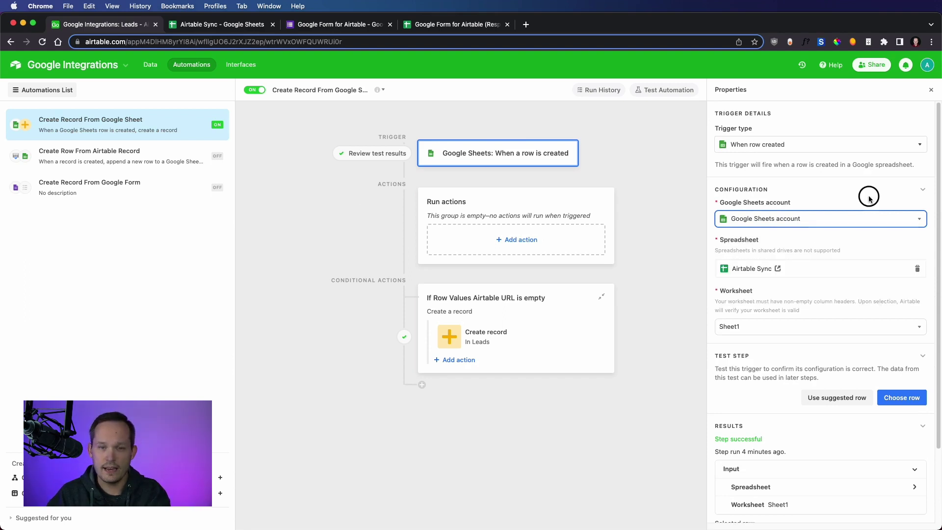
pyautogui.scroll(-1, 837, 263)
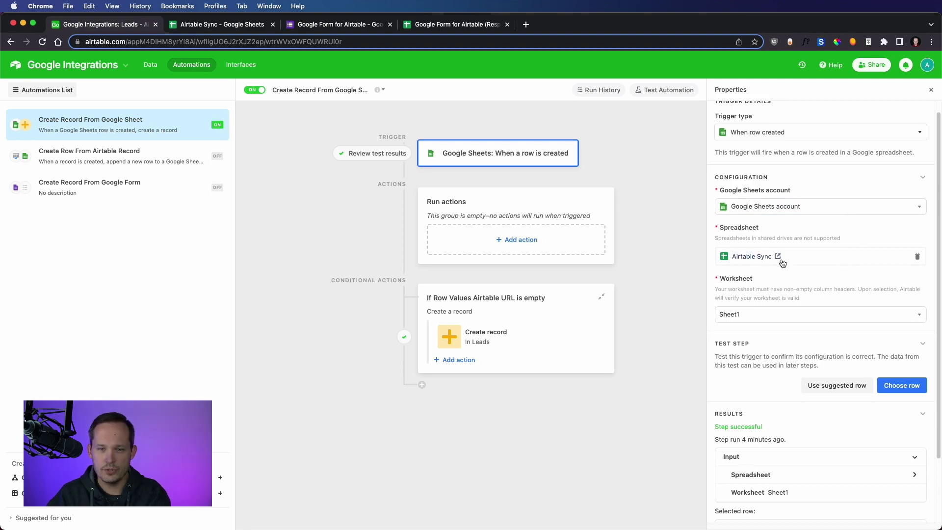
pyautogui.scroll(-1, 765, 261)
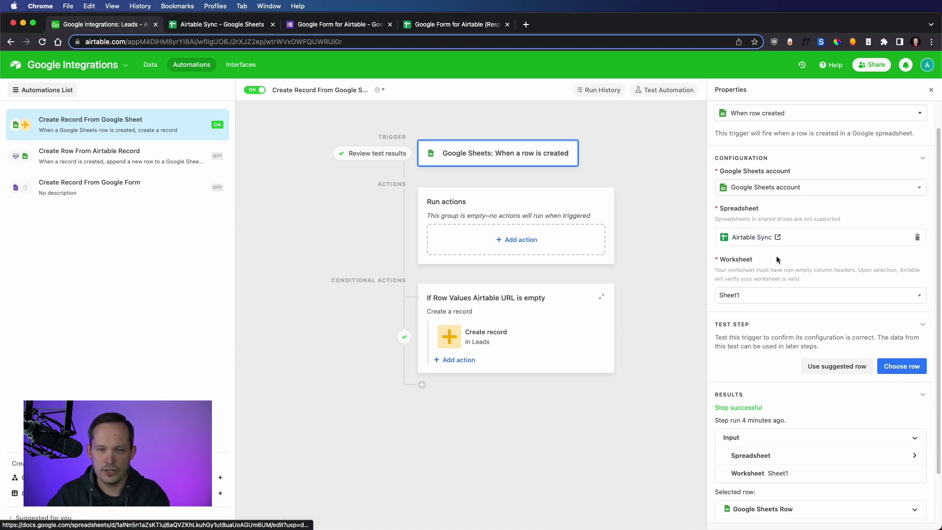
pyautogui.scroll(-2, 774, 253)
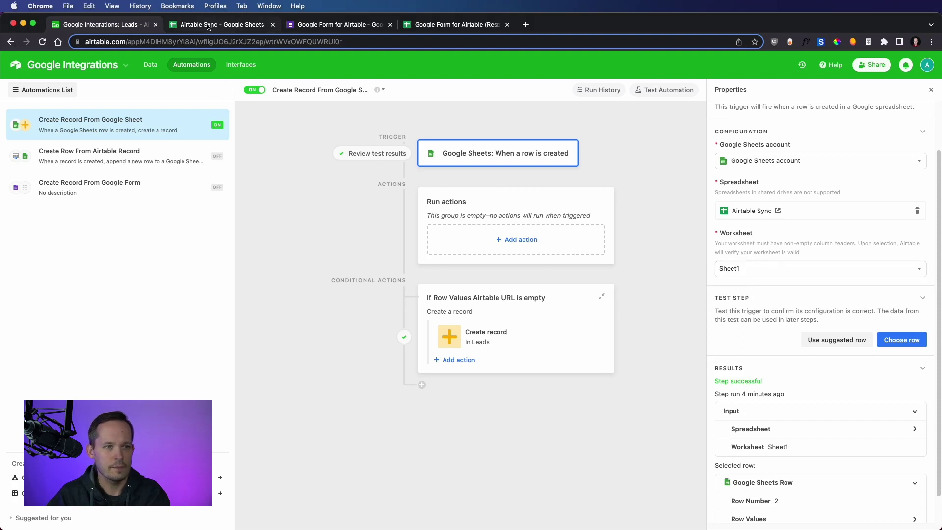
pyautogui.scroll(-1, 773, 260)
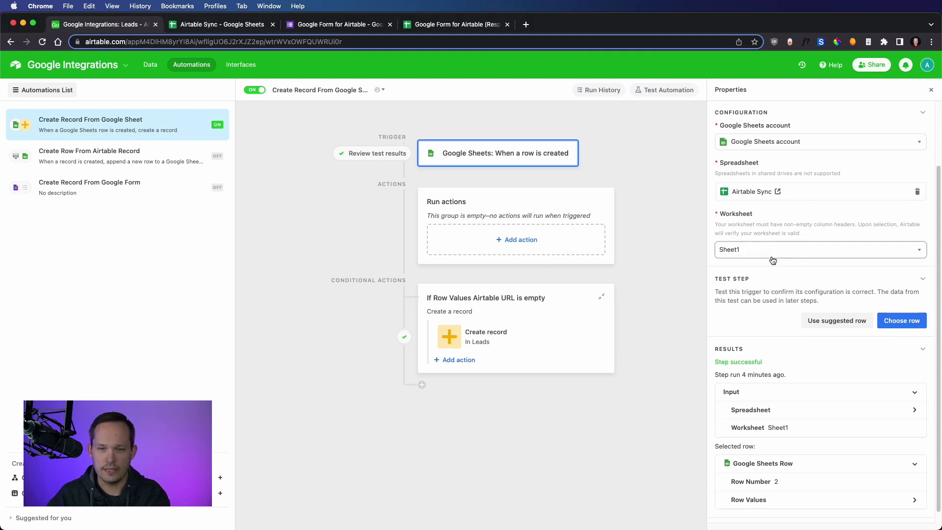
pyautogui.scroll(-1, 772, 257)
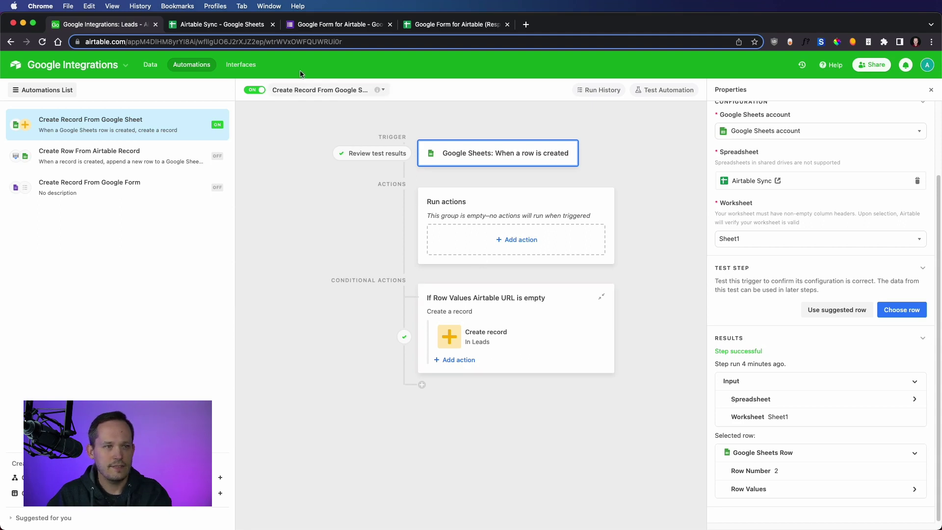
pyautogui.click(210, 25)
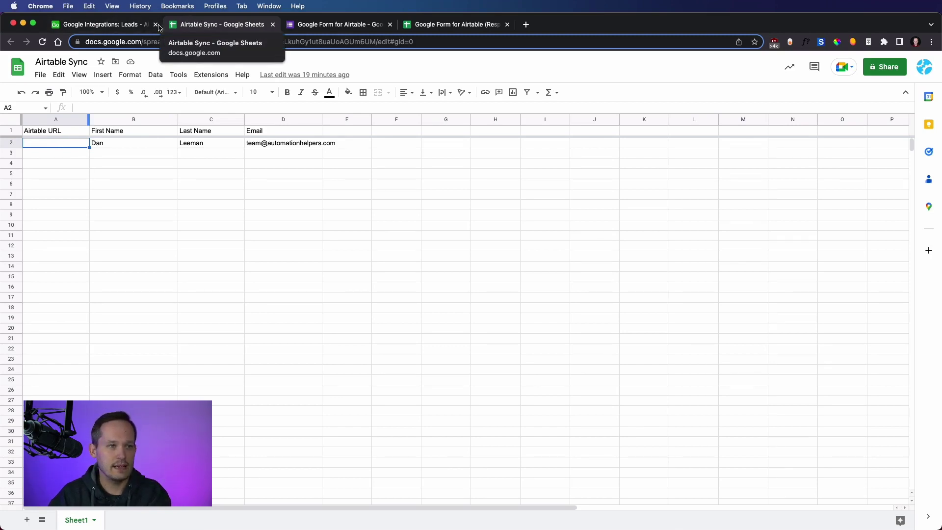
# Inspect the conditional group's 'Airtable URL is empty' condition and its Create record action
pyautogui.click(92, 28)
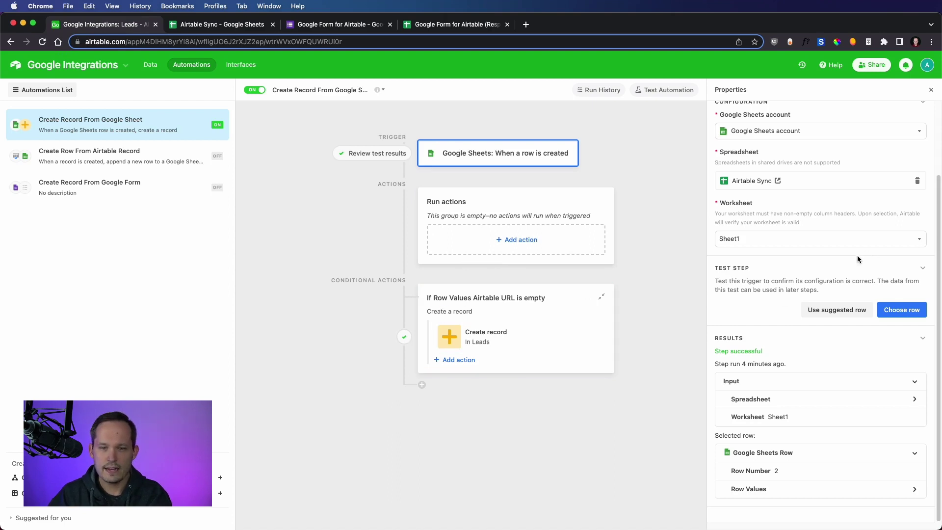
pyautogui.click(518, 312)
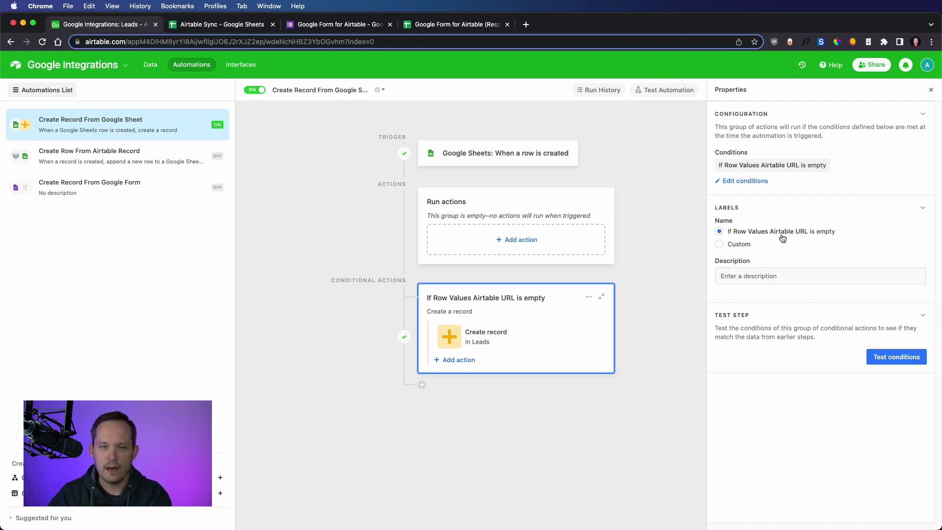
pyautogui.click(749, 182)
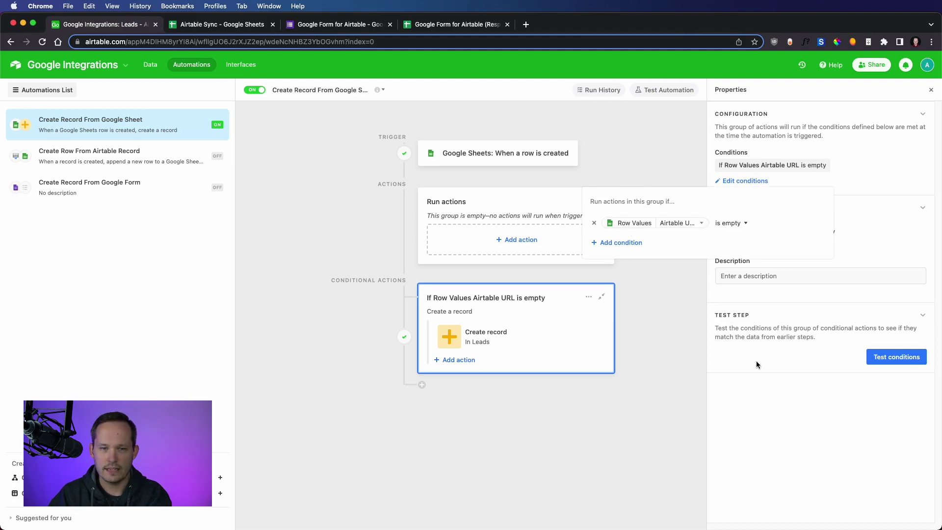
pyautogui.click(759, 405)
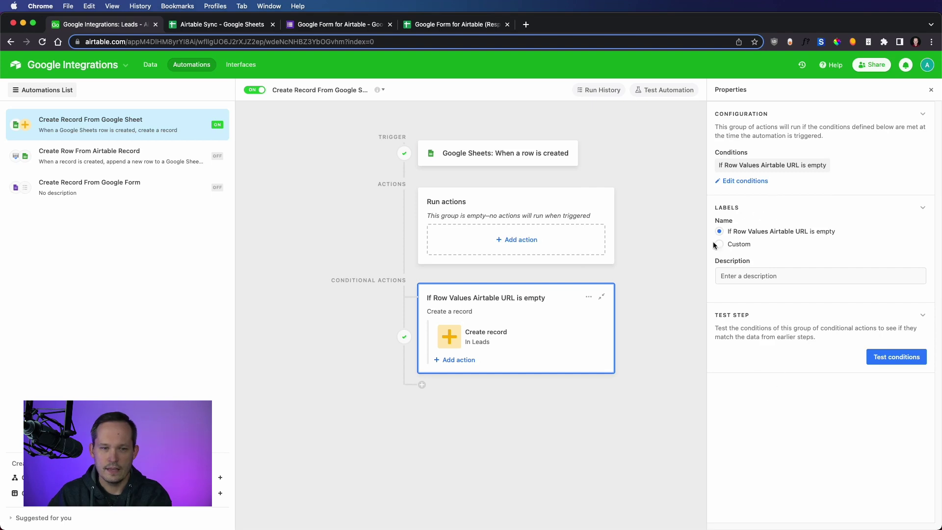
pyautogui.click(479, 334)
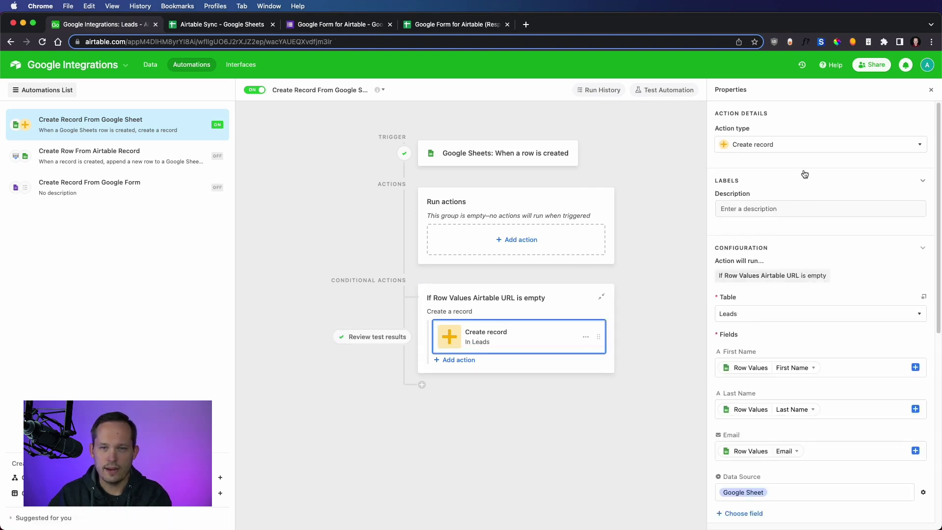
pyautogui.click(917, 144)
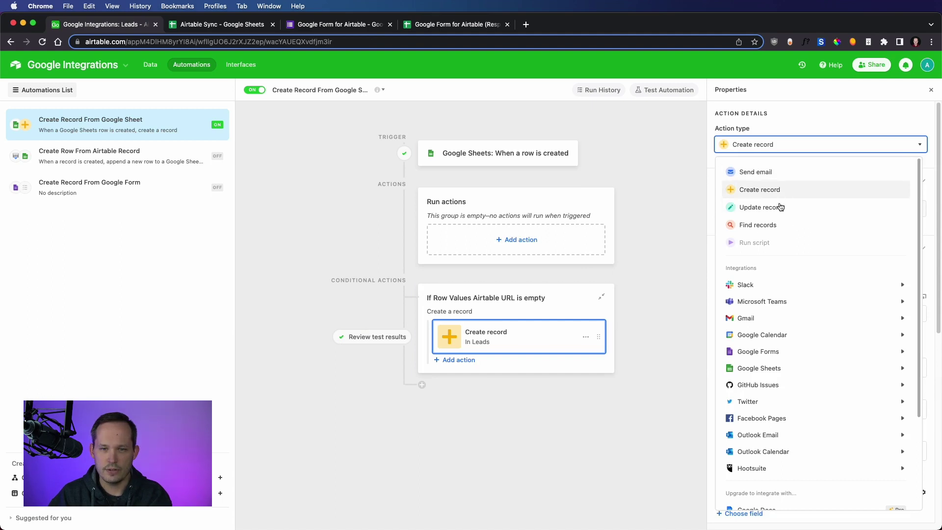
pyautogui.click(864, 101)
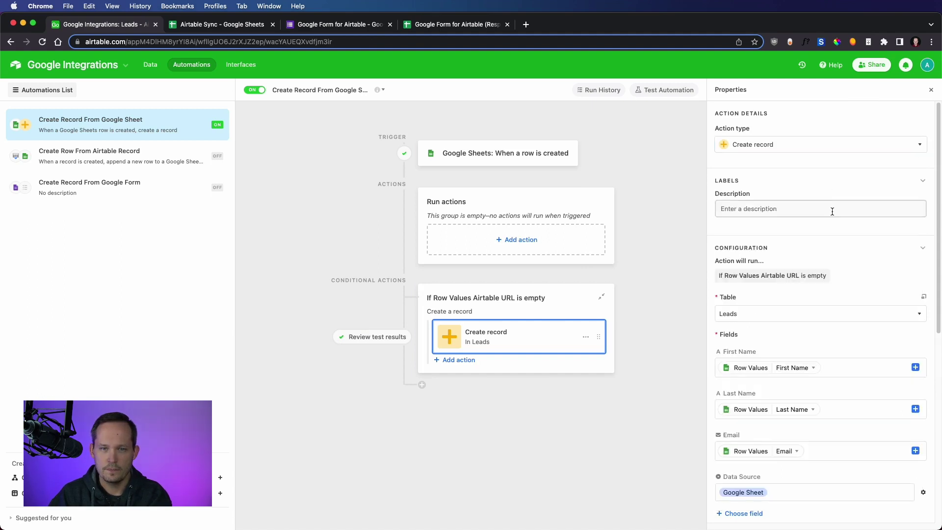
pyautogui.scroll(-3, 837, 253)
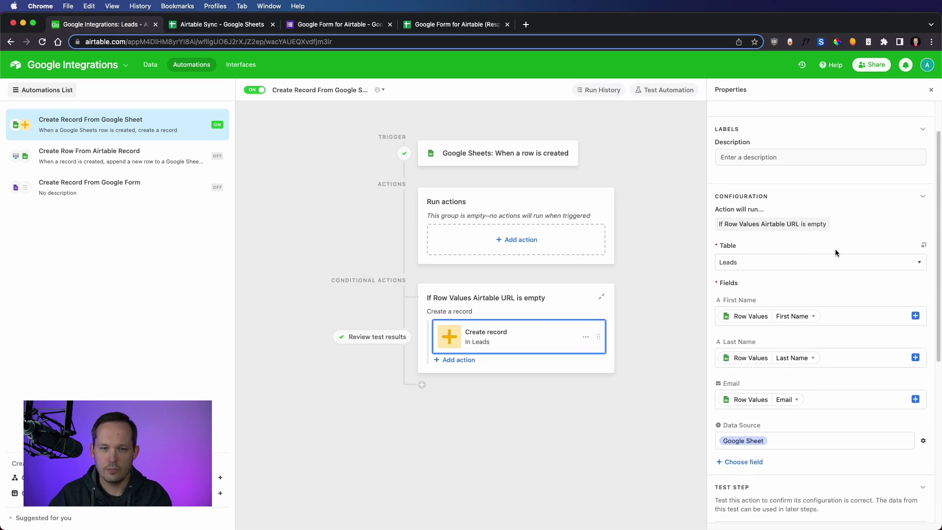
pyautogui.click(842, 221)
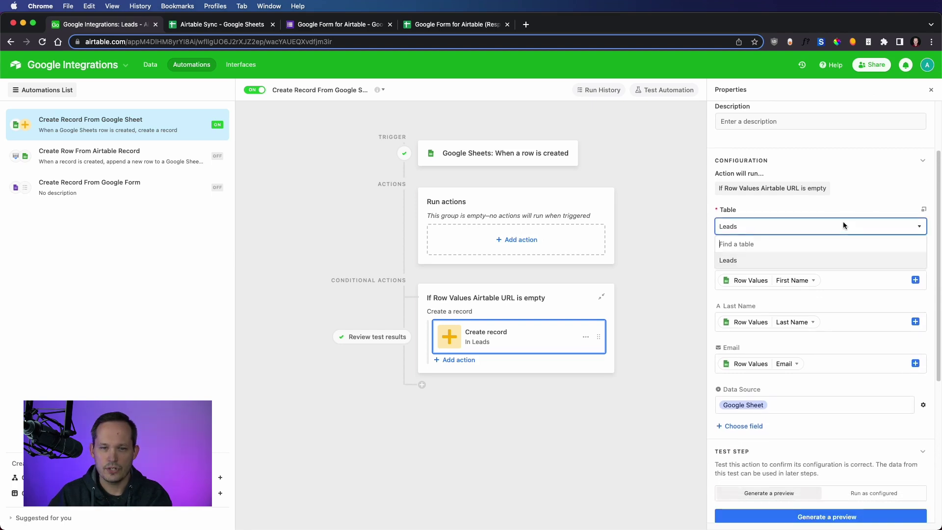
pyautogui.click(817, 212)
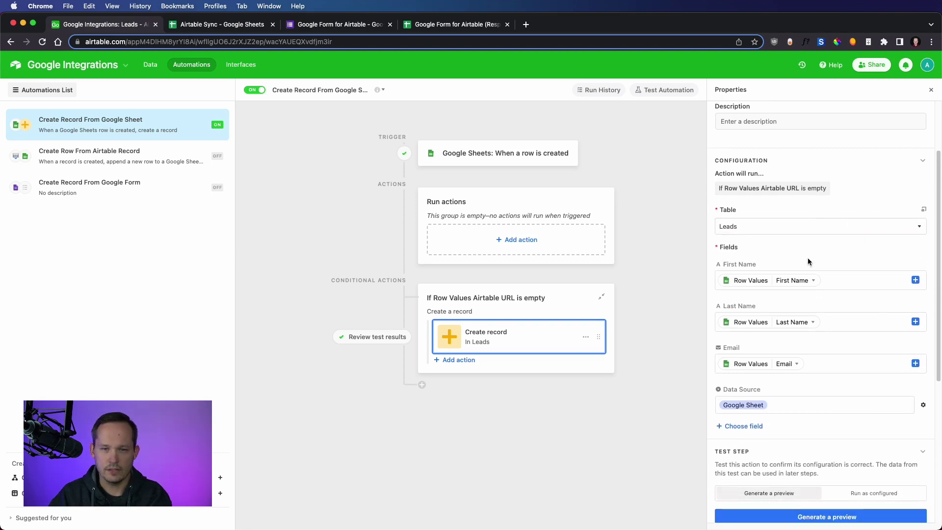
pyautogui.scroll(-1, 807, 257)
pyautogui.scroll(-1, 808, 261)
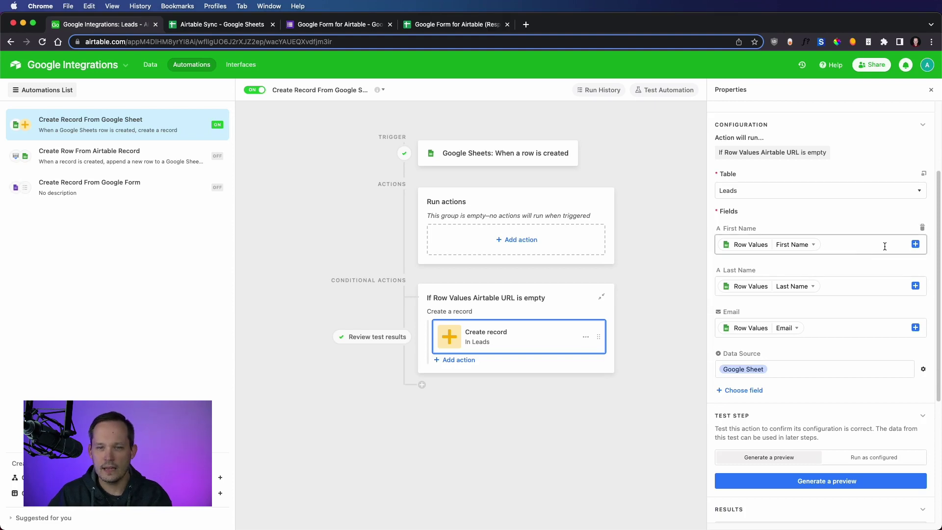
pyautogui.click(915, 244)
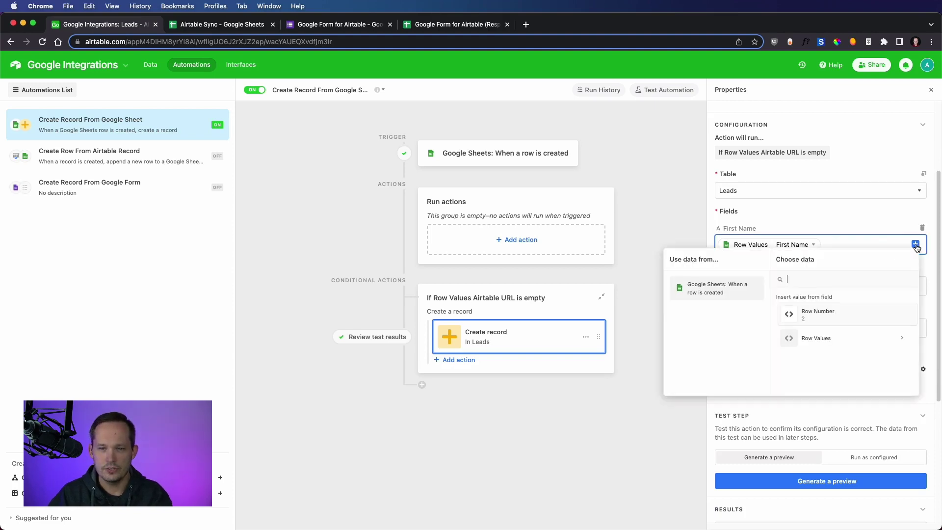
pyautogui.click(852, 338)
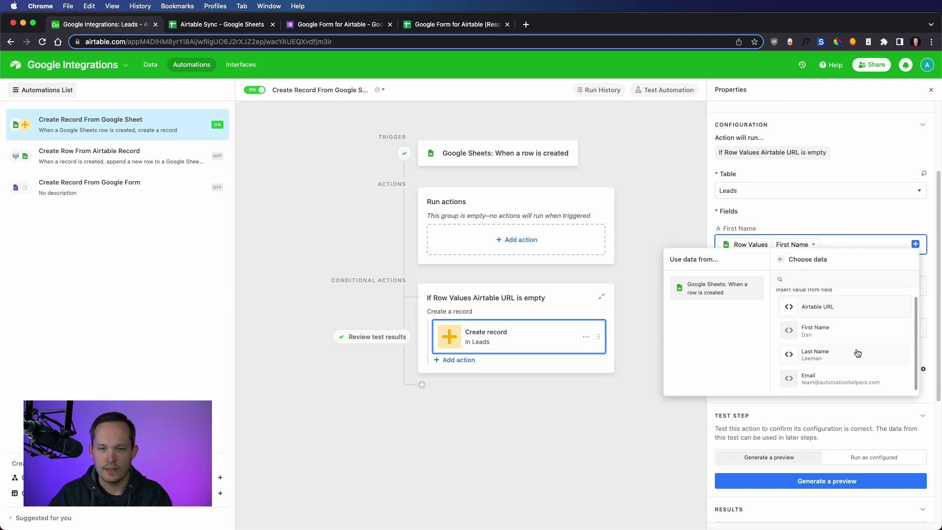
pyautogui.scroll(-1, 854, 343)
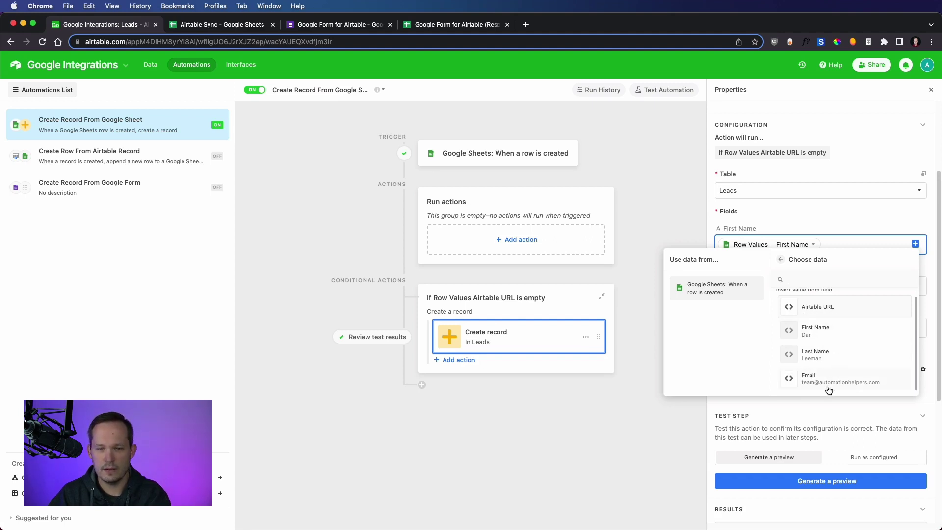
pyautogui.click(886, 223)
pyautogui.scroll(-1, 839, 298)
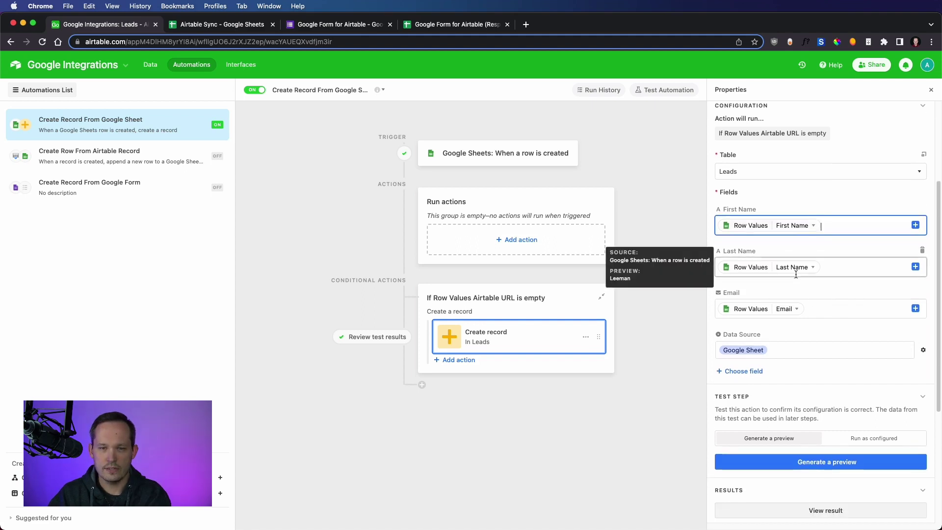
pyautogui.scroll(-1, 814, 272)
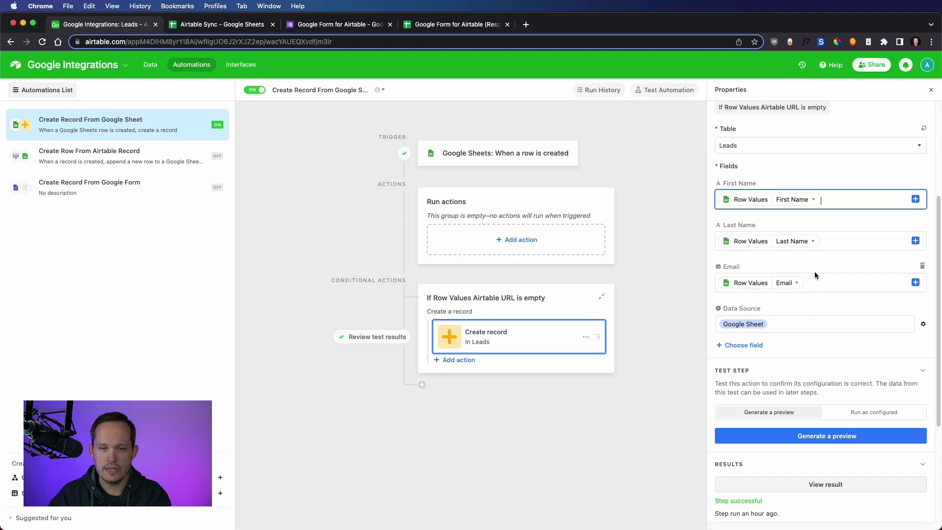
pyautogui.click(801, 324)
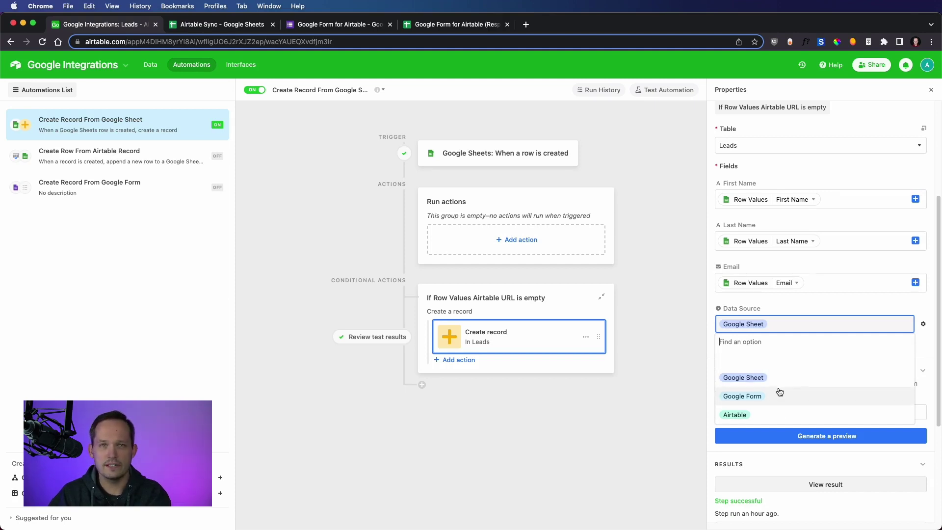
pyautogui.click(807, 301)
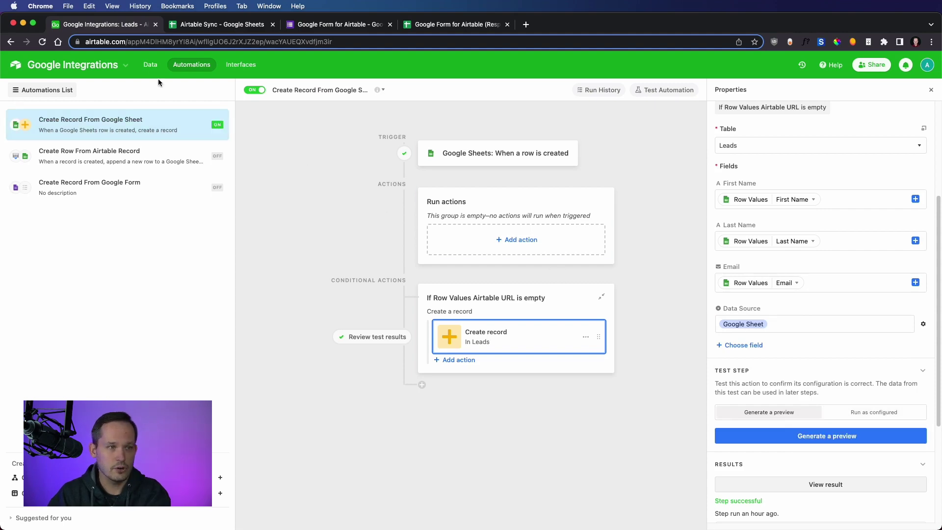
pyautogui.click(143, 70)
pyautogui.click(191, 66)
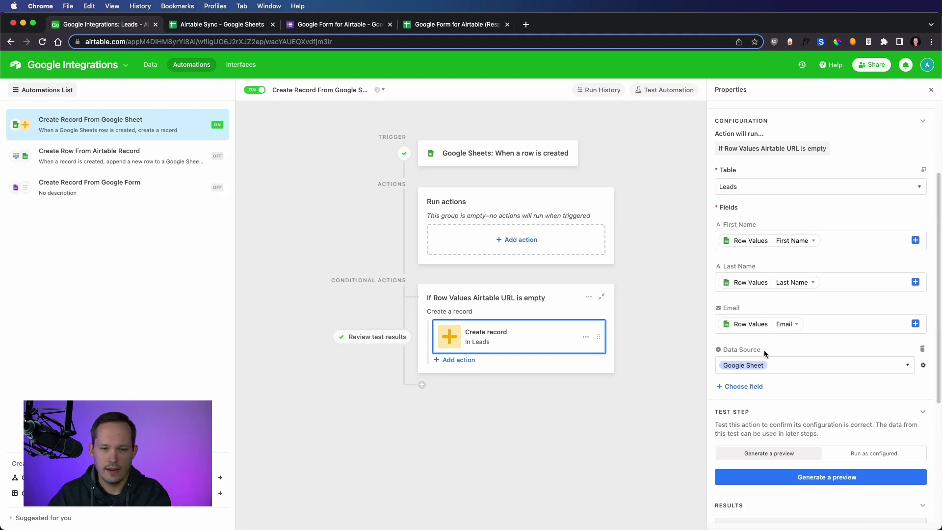
# Run the create-record test as configured and check the new Google Sheet lead in Leads
pyautogui.scroll(-4, 784, 343)
pyautogui.click(876, 269)
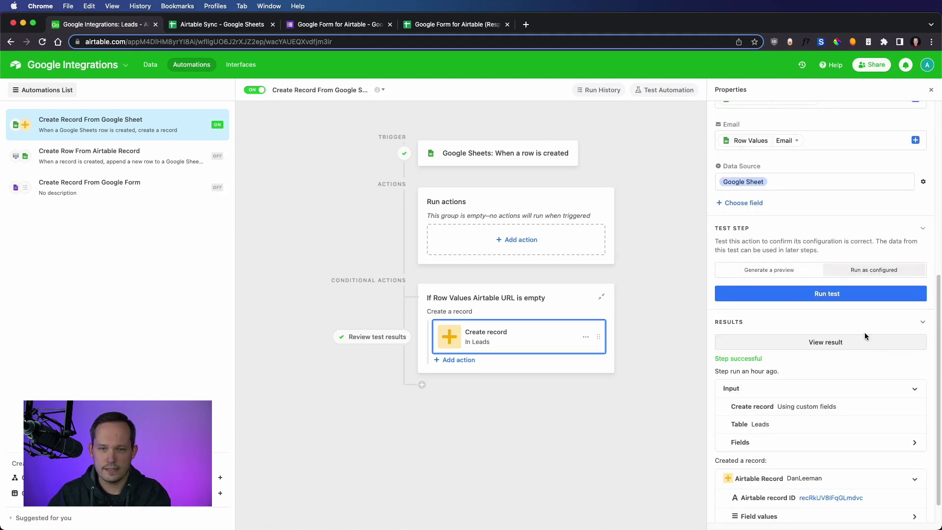
pyautogui.click(829, 293)
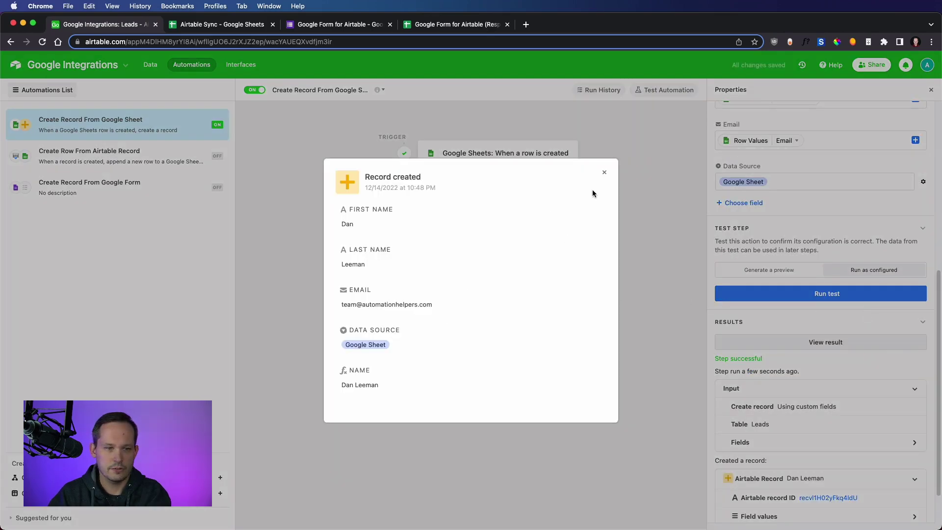
pyautogui.click(604, 172)
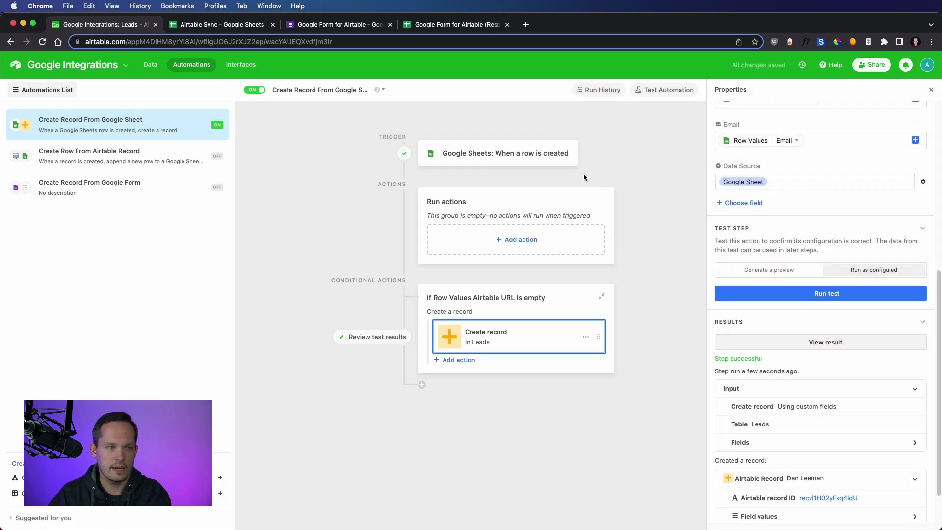
pyautogui.click(150, 65)
pyautogui.click(223, 221)
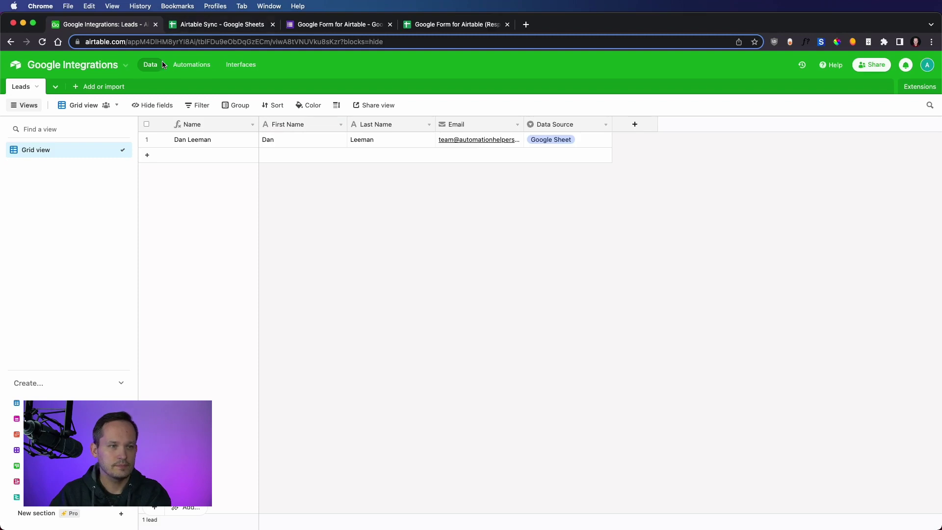
# Open Create Row From Airtable Record, keep its record-created trigger, and view the Append row action
pyautogui.click(192, 63)
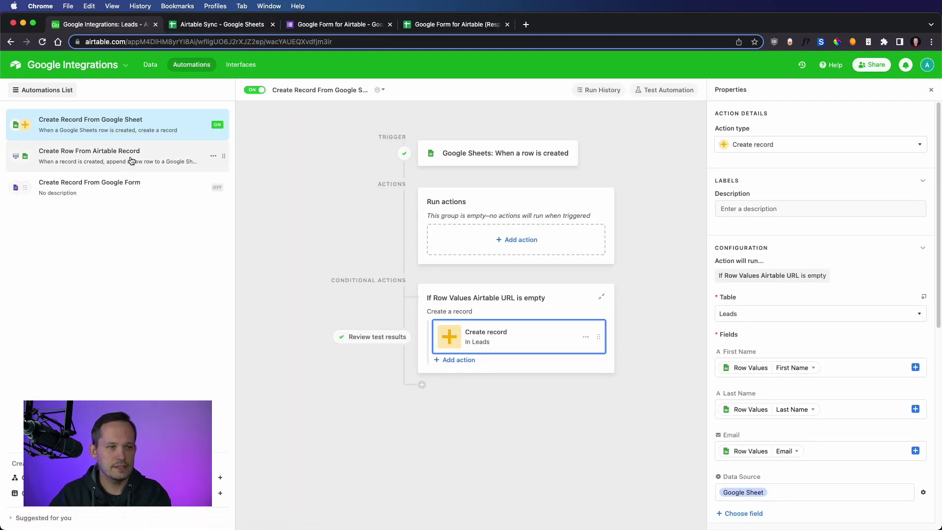
pyautogui.click(131, 161)
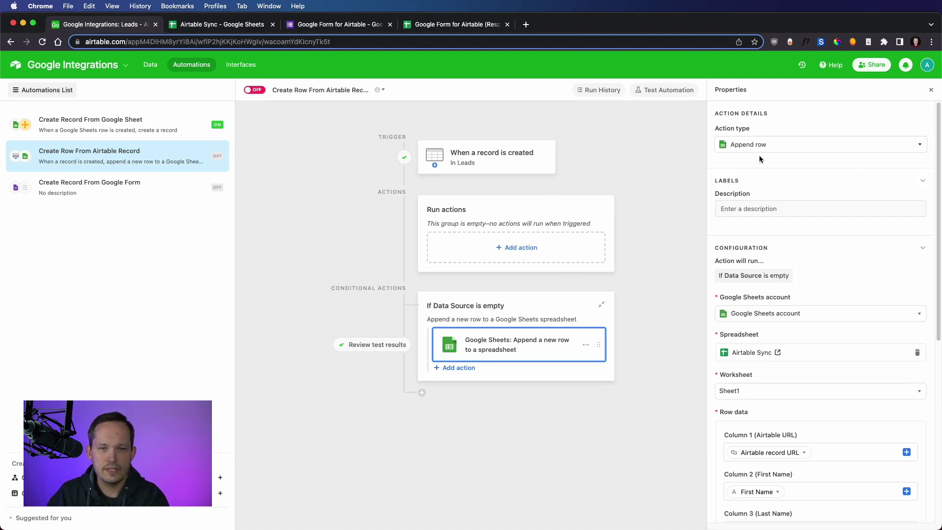
pyautogui.click(852, 151)
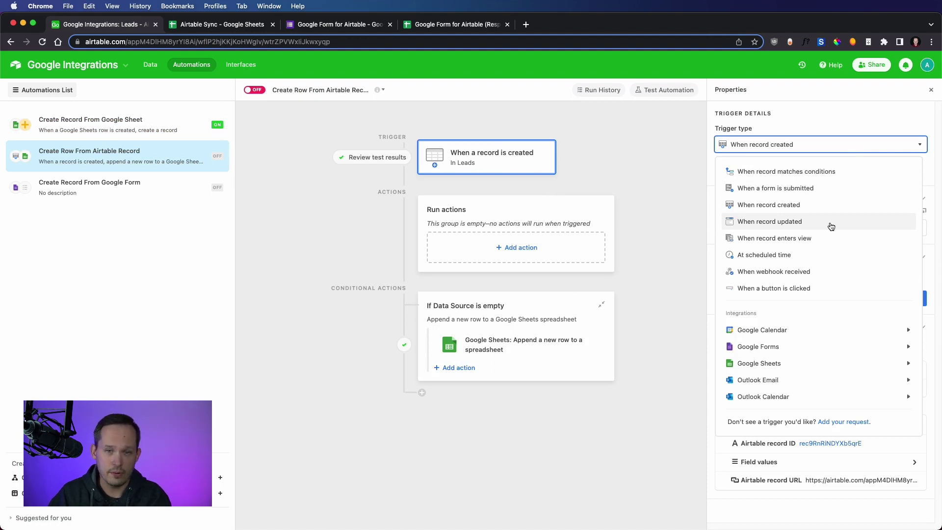
pyautogui.press('Escape')
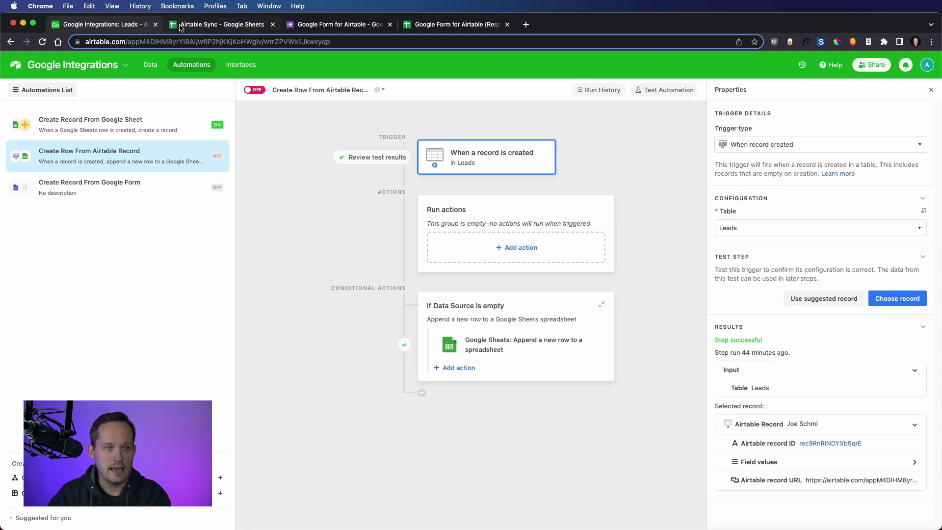
pyautogui.click(513, 343)
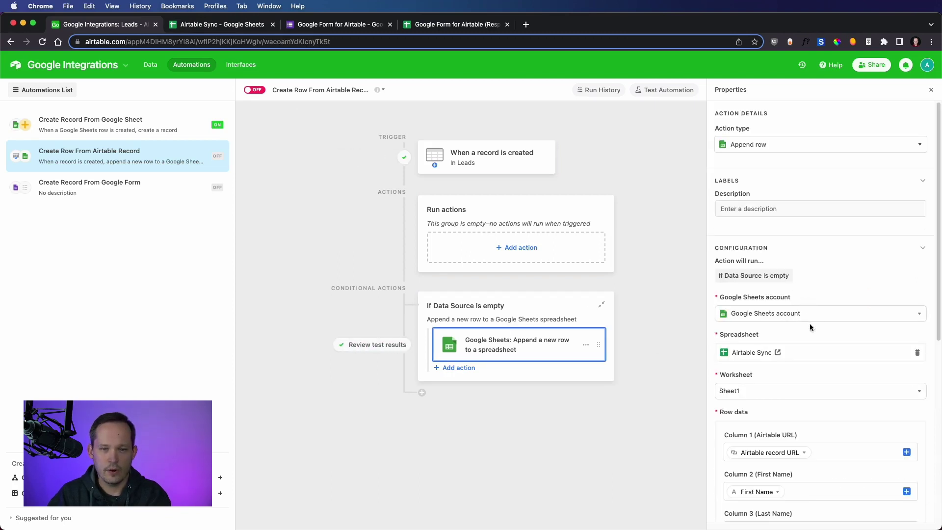
# Keep Append row and map record URL, First Name, Last Name and Email into Columns 1–4
pyautogui.scroll(-1, 808, 318)
pyautogui.scroll(1, 829, 238)
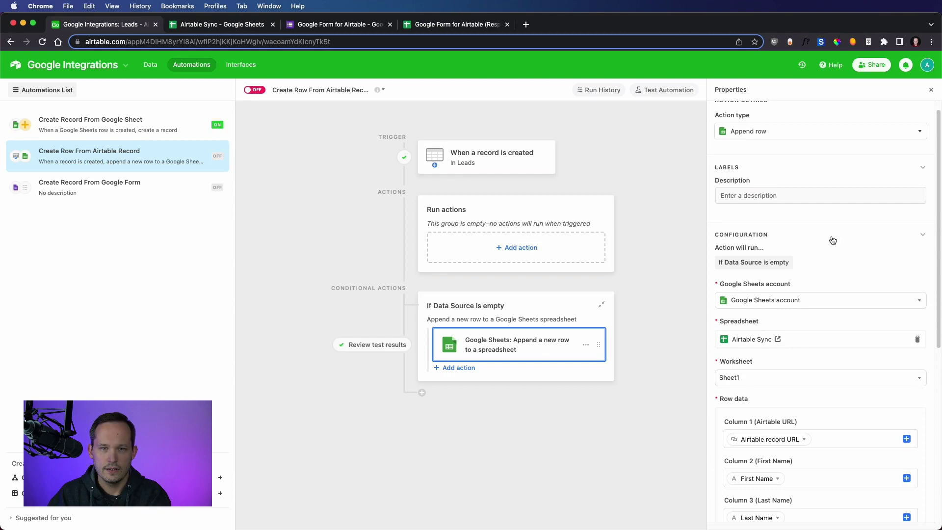
pyautogui.click(835, 144)
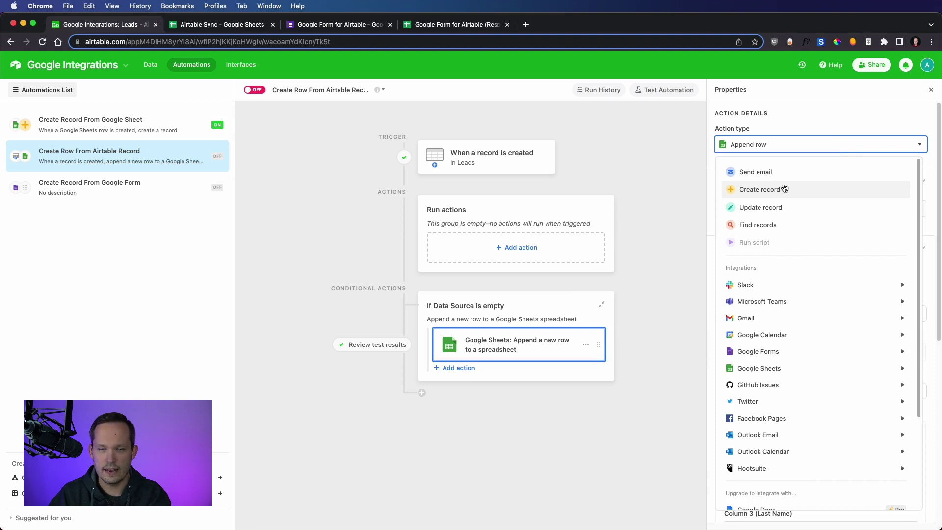
pyautogui.moveTo(791, 371)
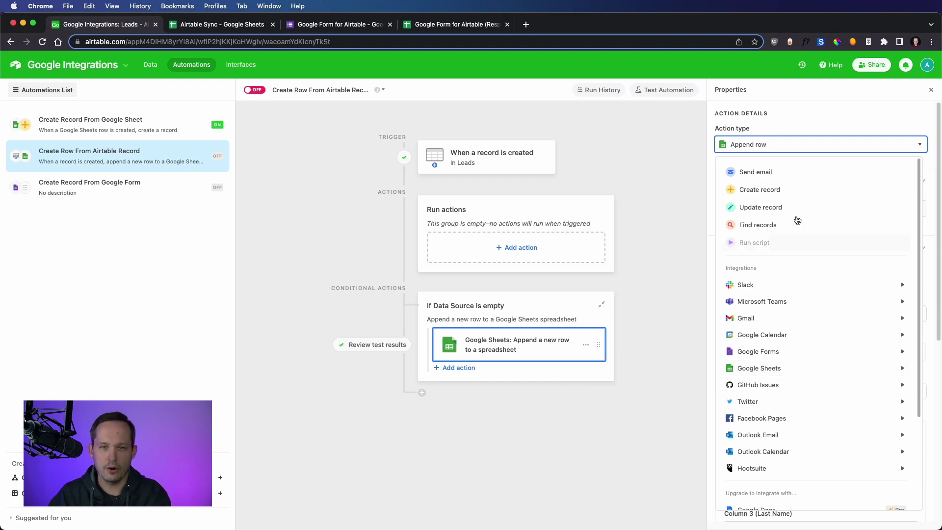
pyautogui.click(843, 113)
pyautogui.scroll(-3, 830, 253)
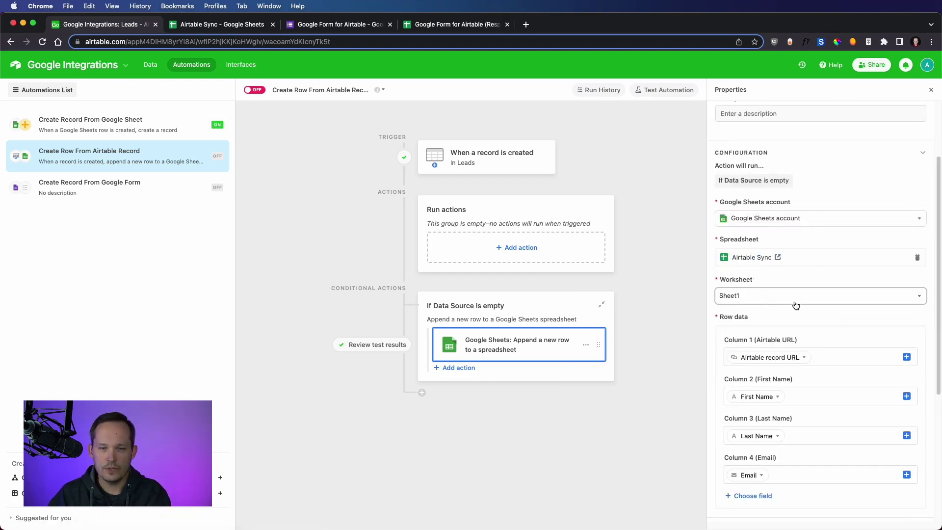
pyautogui.scroll(-2, 795, 303)
pyautogui.scroll(-4, 861, 313)
pyautogui.click(891, 248)
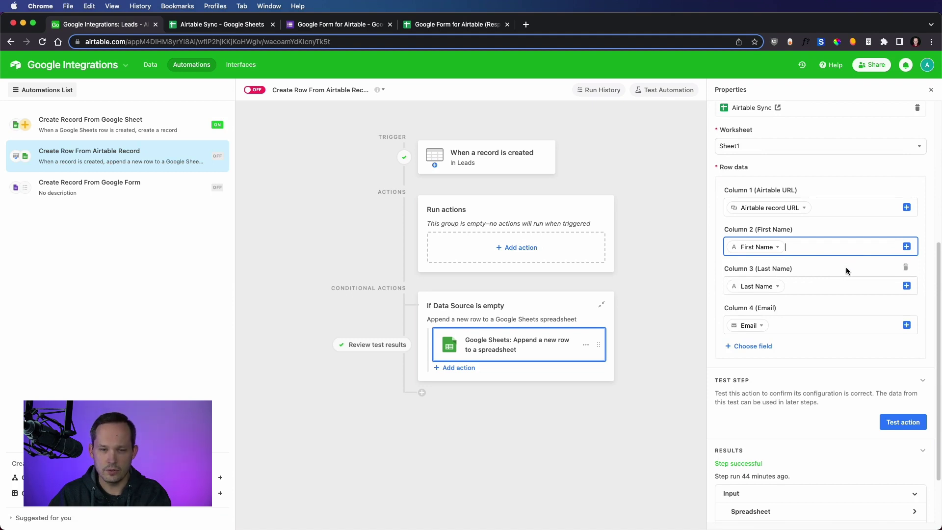
pyautogui.scroll(-3, 846, 267)
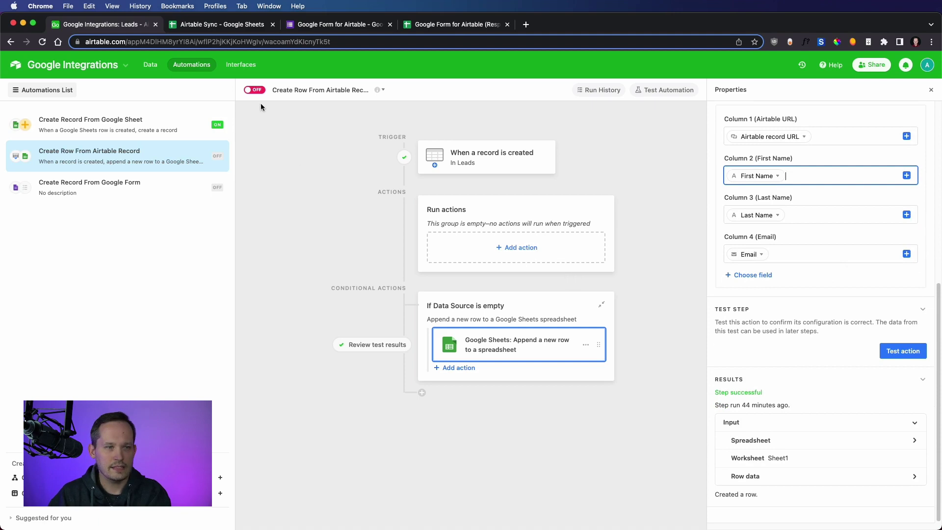
# Switch the Create Row From Airtable Record automation ON and glance at the Airtable Sync sheet
pyautogui.click(256, 91)
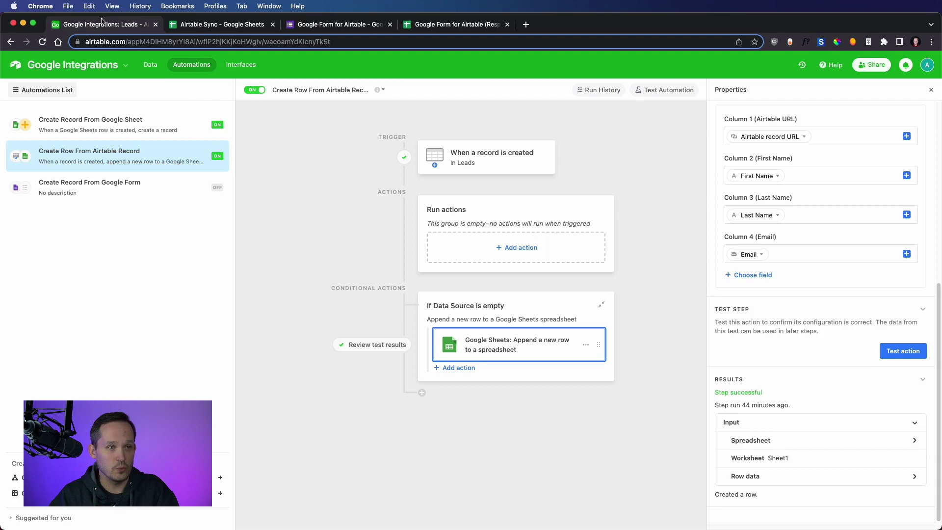
pyautogui.click(225, 27)
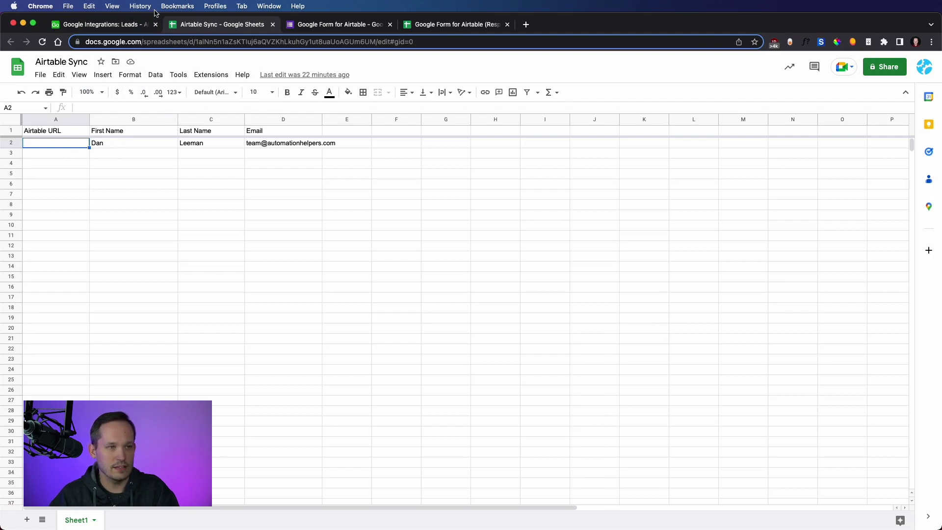
pyautogui.click(127, 27)
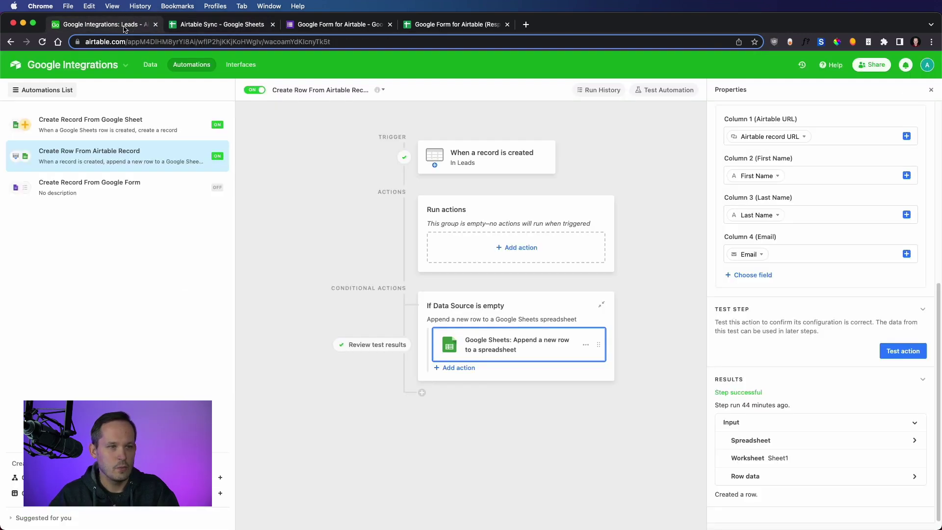
# Add a new Leads record with the lead's first and last name, leaving Email empty
pyautogui.click(150, 65)
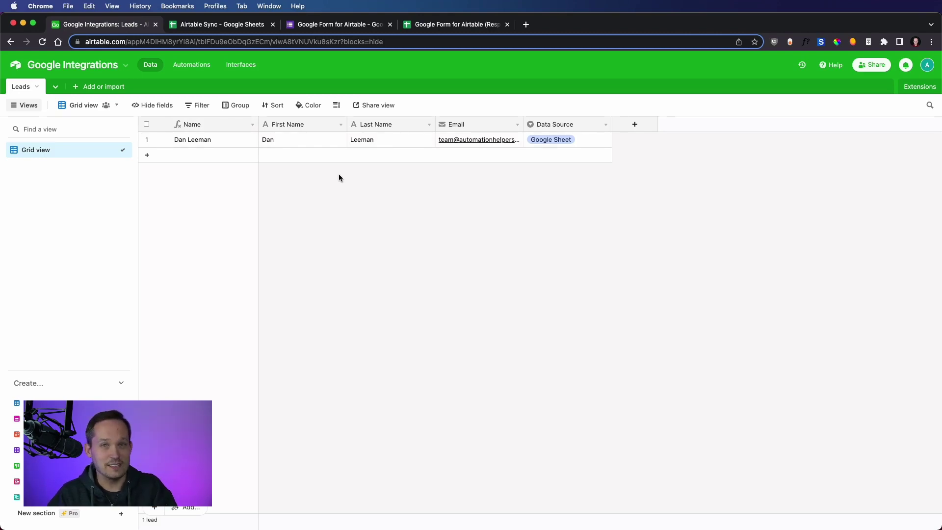
pyautogui.click(296, 160)
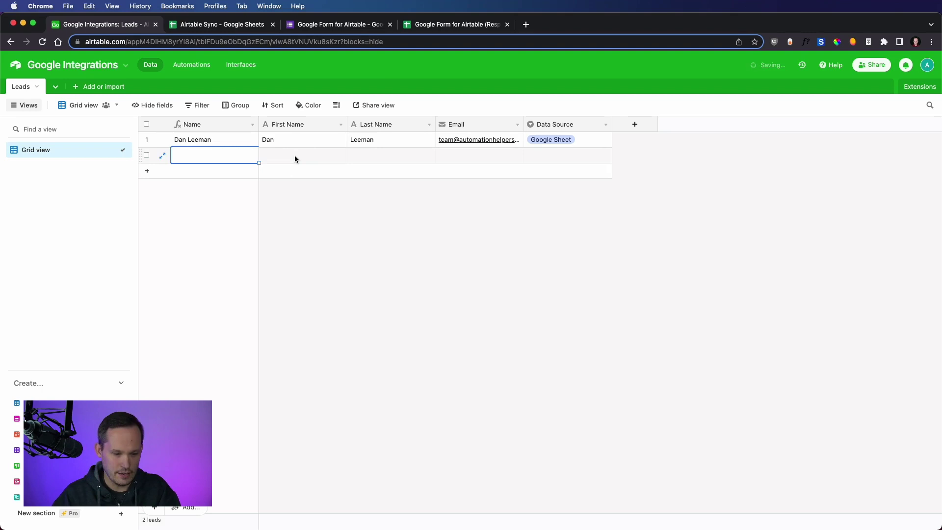
pyautogui.write('Han')
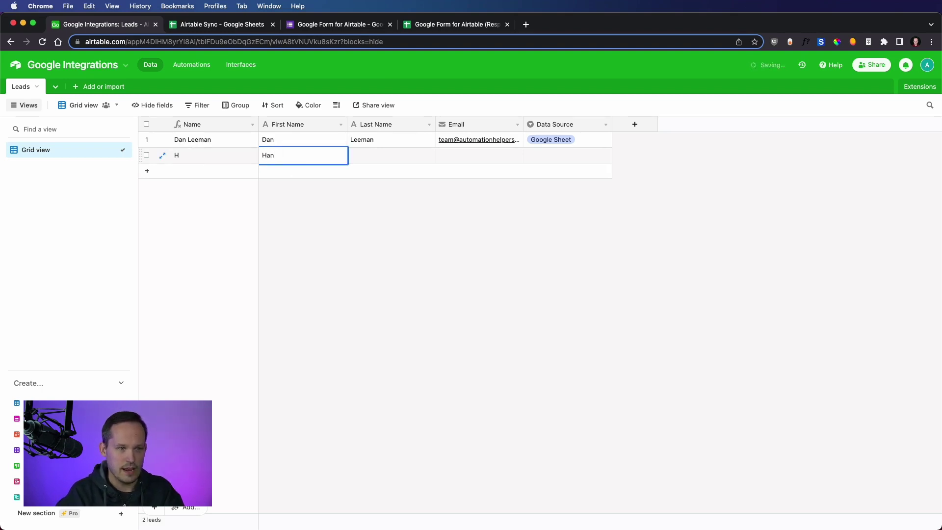
pyautogui.press('Tab')
pyautogui.write('S')
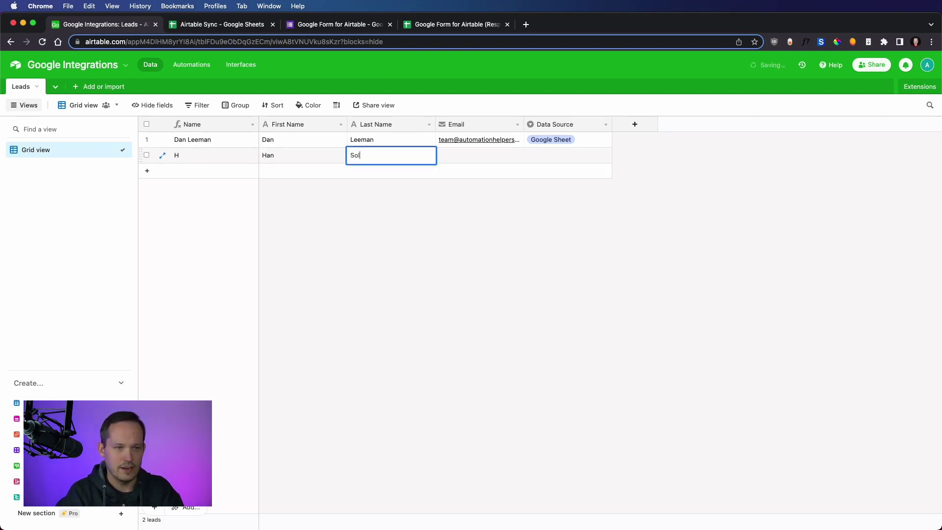
pyautogui.write('olo')
pyautogui.click(469, 155)
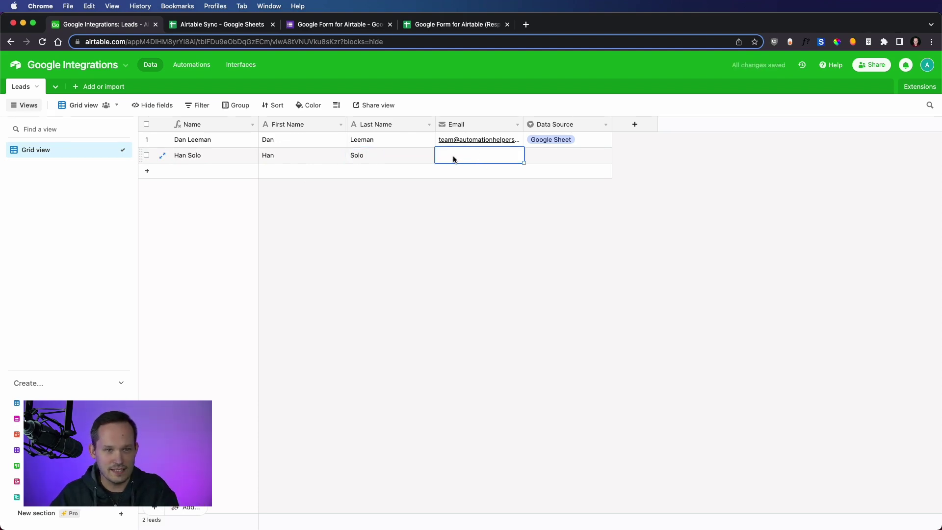
pyautogui.click(193, 25)
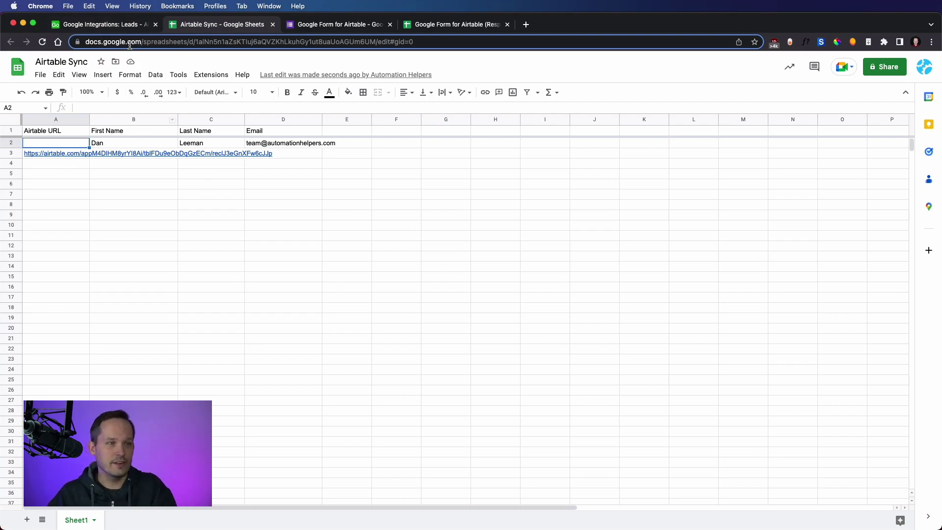
pyautogui.click(127, 30)
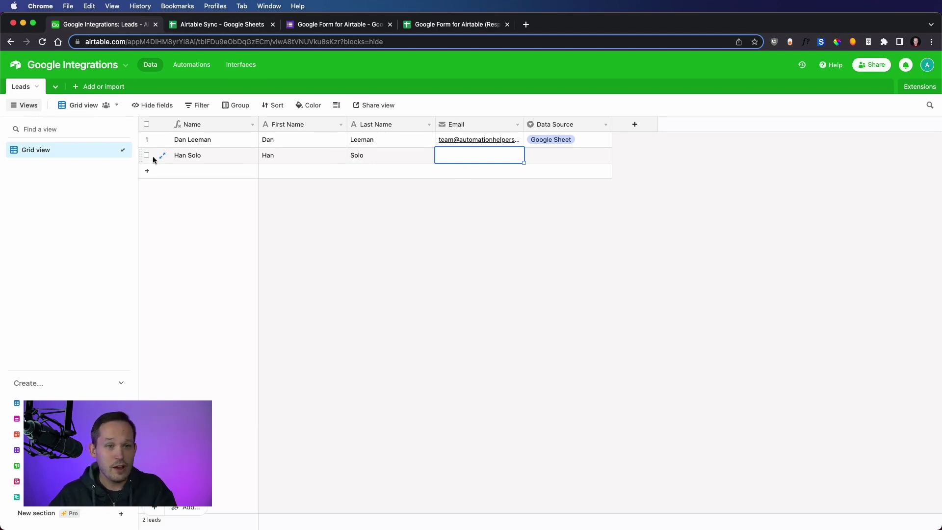
pyautogui.click(413, 201)
pyautogui.click(197, 26)
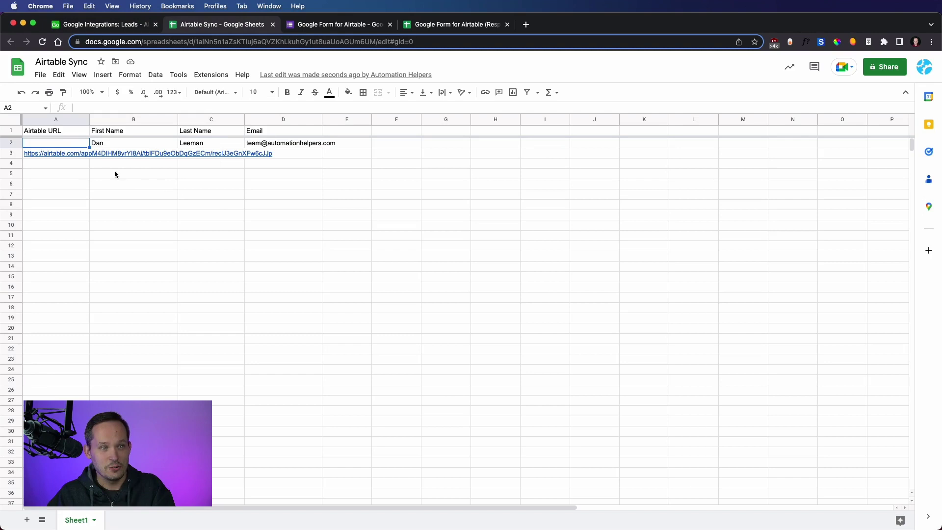
pyautogui.click(61, 154)
pyautogui.click(70, 169)
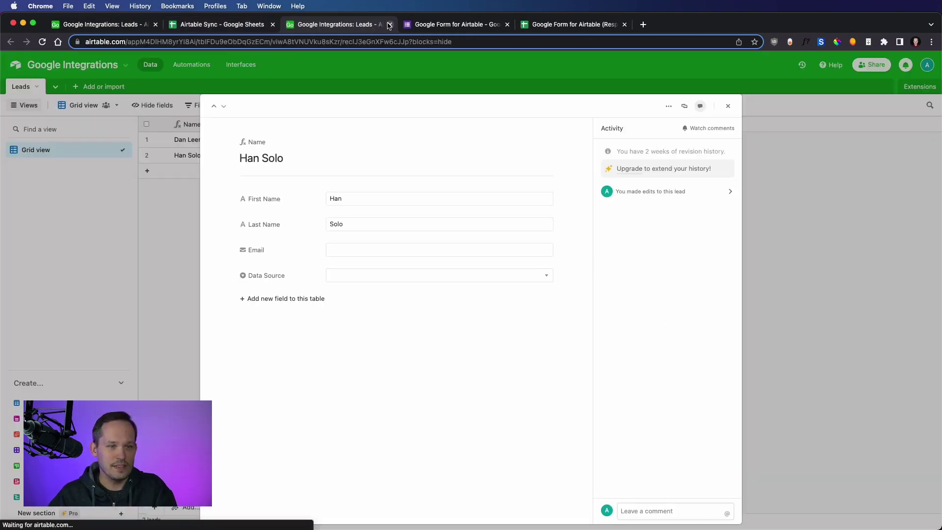
pyautogui.click(390, 24)
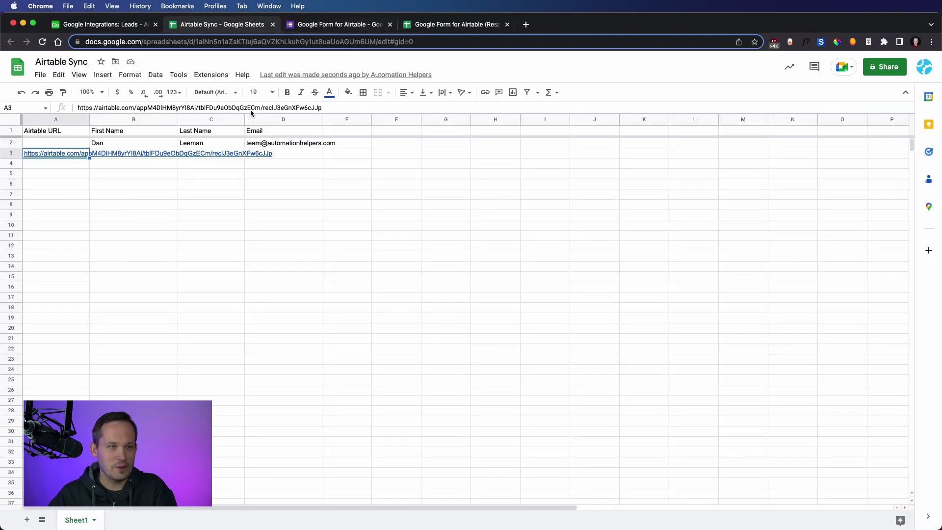
pyautogui.moveTo(125, 154)
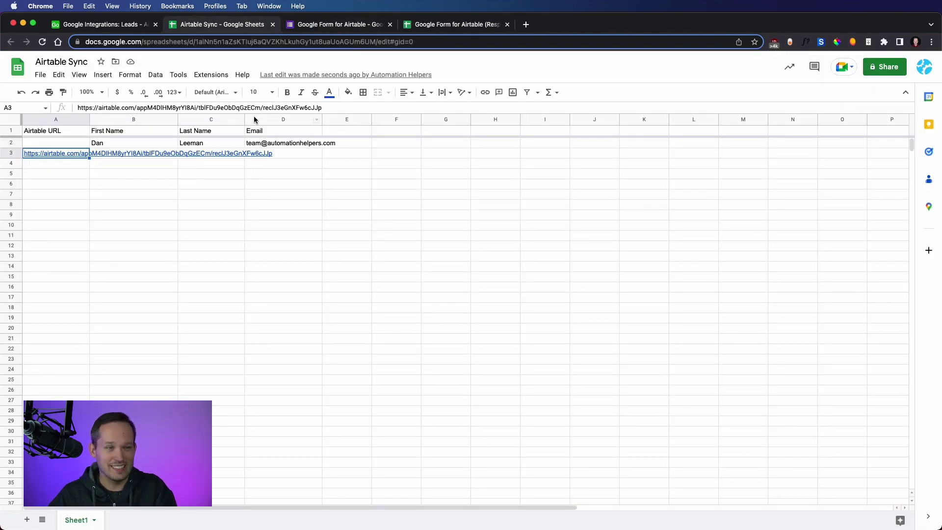
pyautogui.click(128, 29)
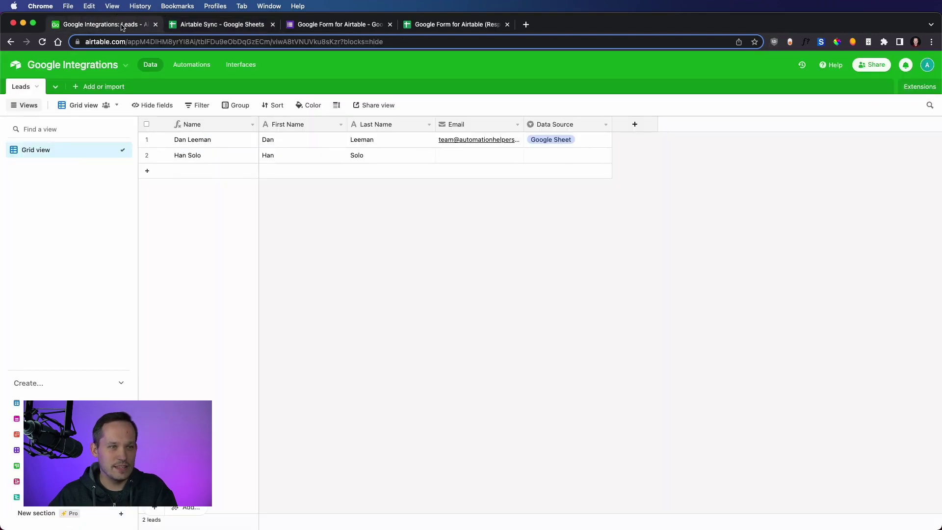
# Change the Create Row From Airtable Record trigger type to 'When record matches conditions'
pyautogui.click(192, 65)
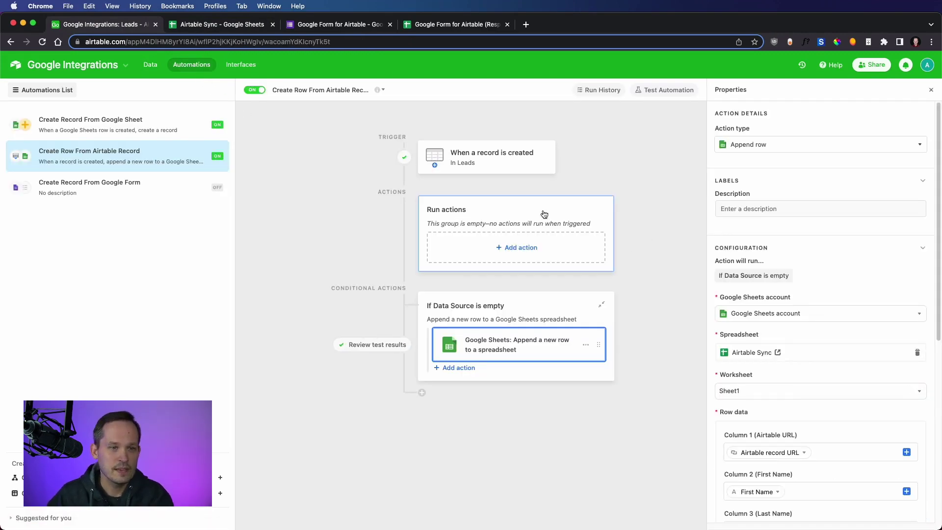
pyautogui.click(498, 163)
pyautogui.click(861, 145)
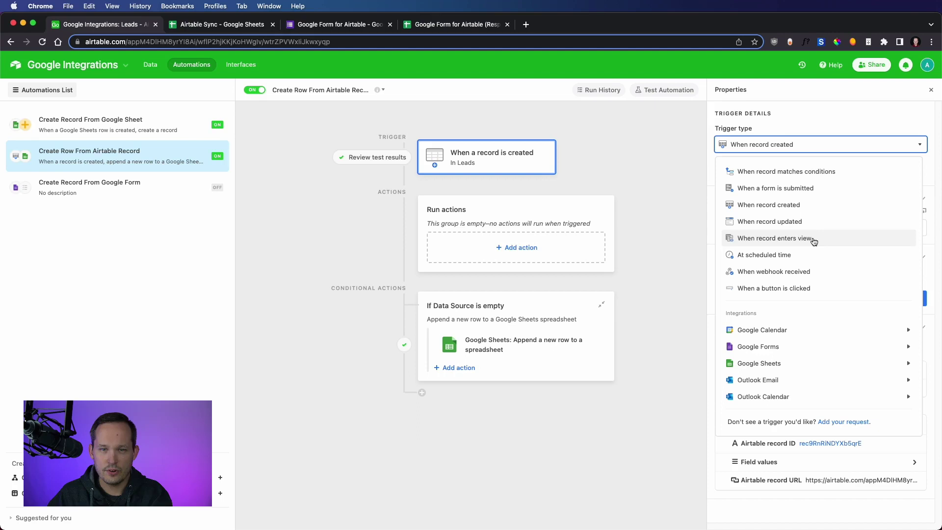
pyautogui.click(809, 177)
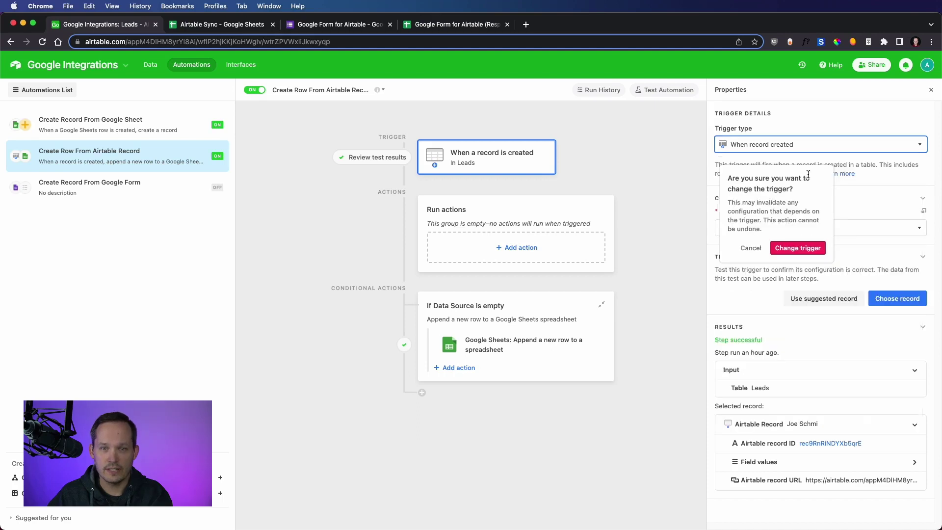
# Confirm the trigger change and set the watched table to Leads
pyautogui.click(800, 248)
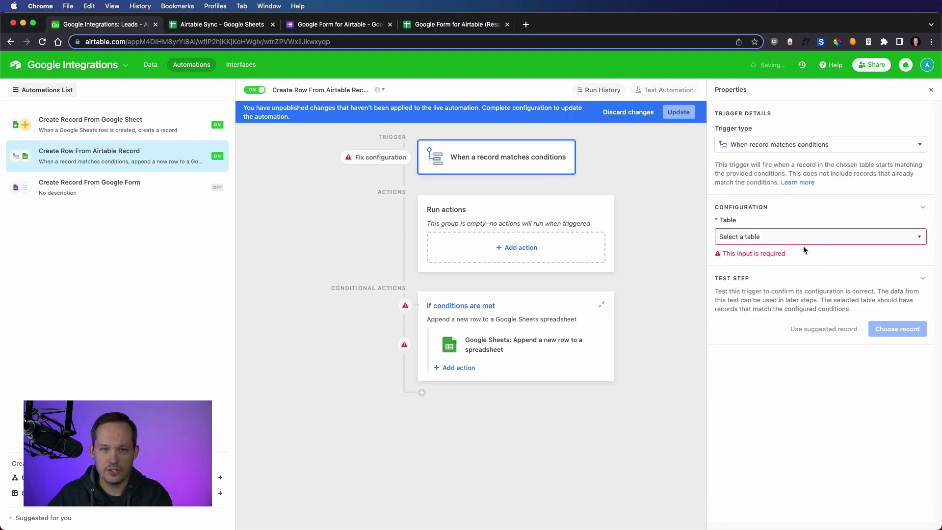
pyautogui.click(793, 237)
pyautogui.click(746, 270)
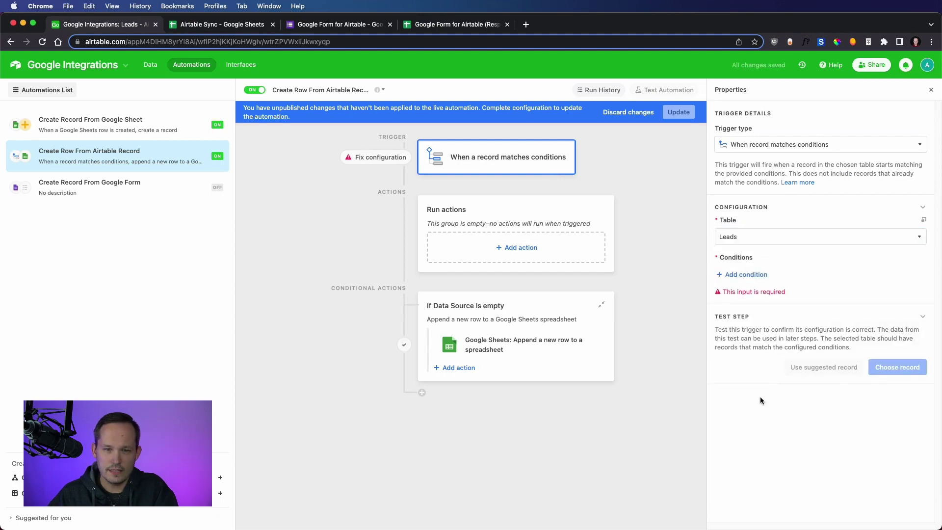
# Add the trigger condition Data Source is Airtable
pyautogui.click(746, 275)
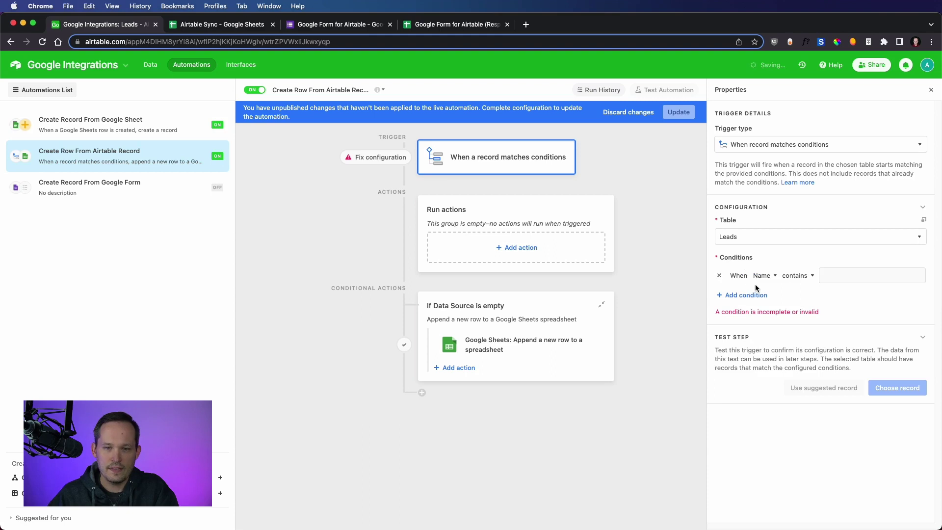
pyautogui.click(765, 276)
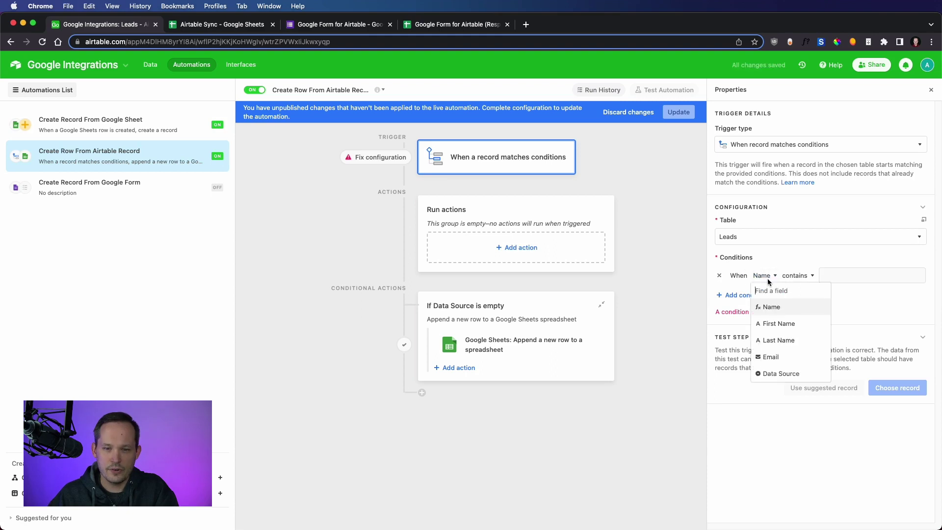
pyautogui.click(789, 374)
pyautogui.click(866, 276)
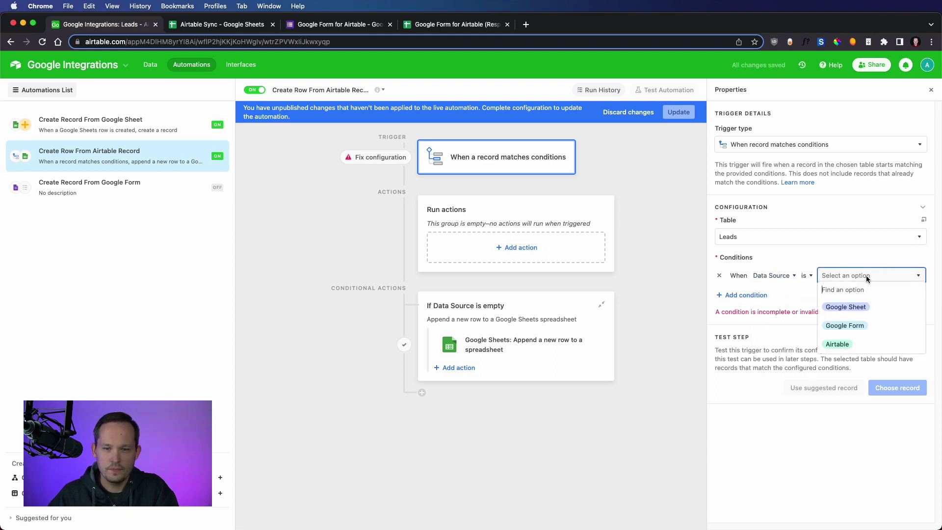
pyautogui.click(848, 348)
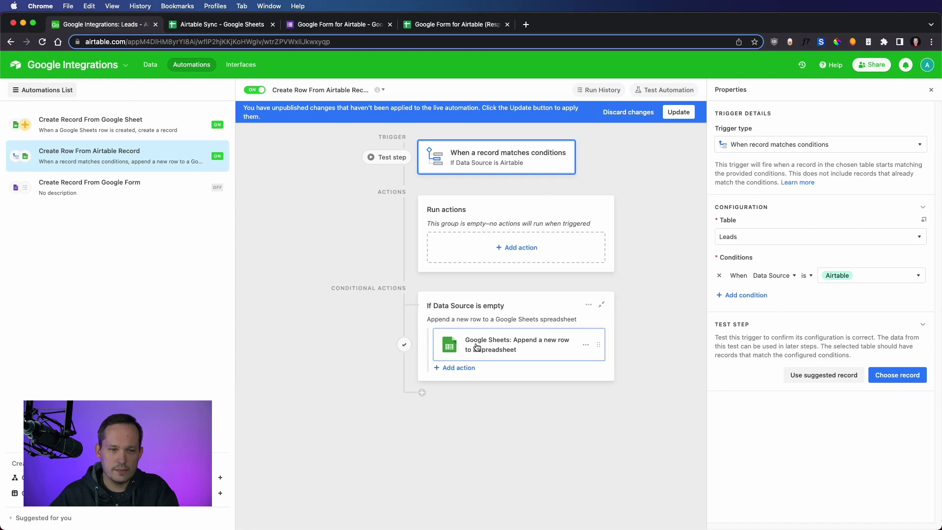
# Move the append-row action under the trigger, delete the empty conditional group, and publish the changes
pyautogui.moveTo(598, 344); pyautogui.dragTo(588, 242)
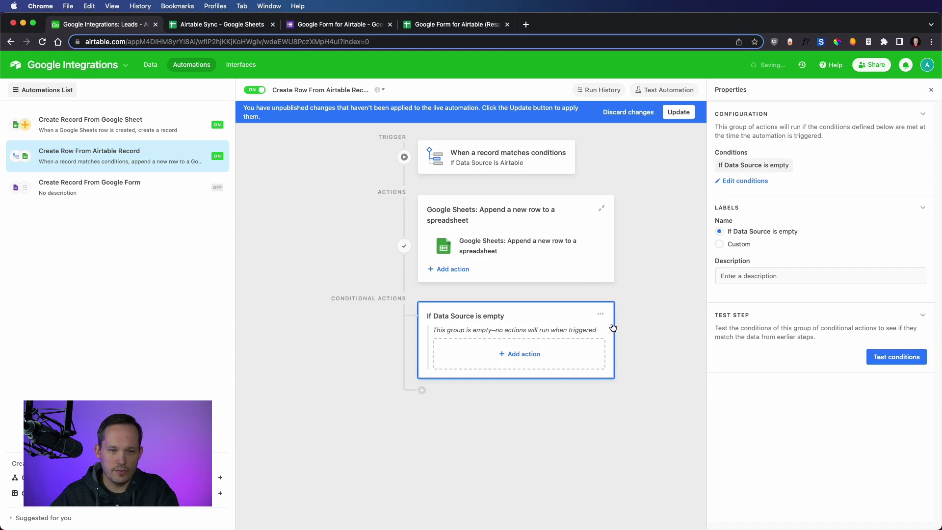
pyautogui.click(601, 316)
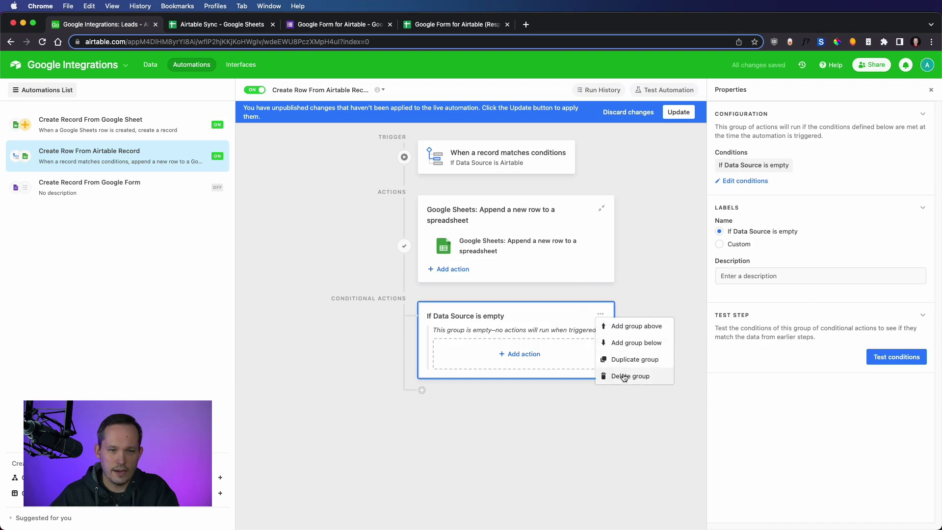
pyautogui.click(622, 374)
pyautogui.click(686, 368)
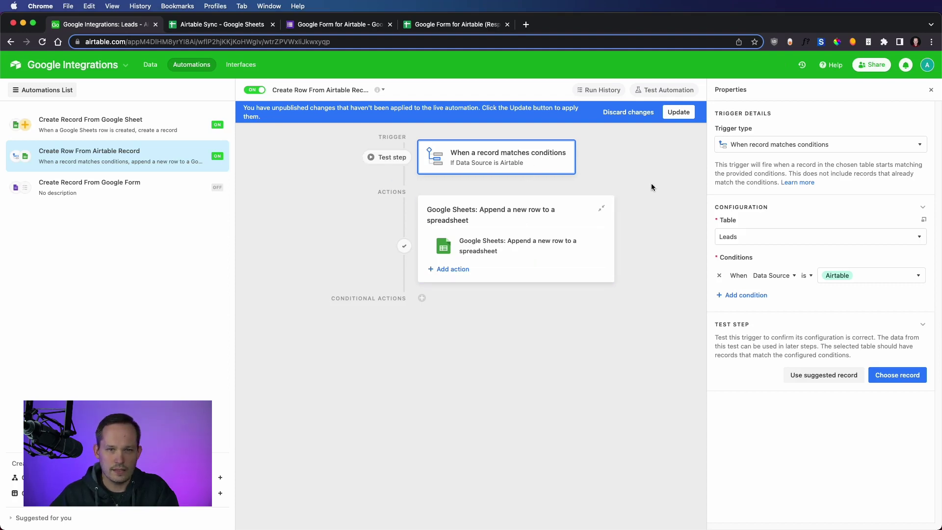
pyautogui.click(679, 111)
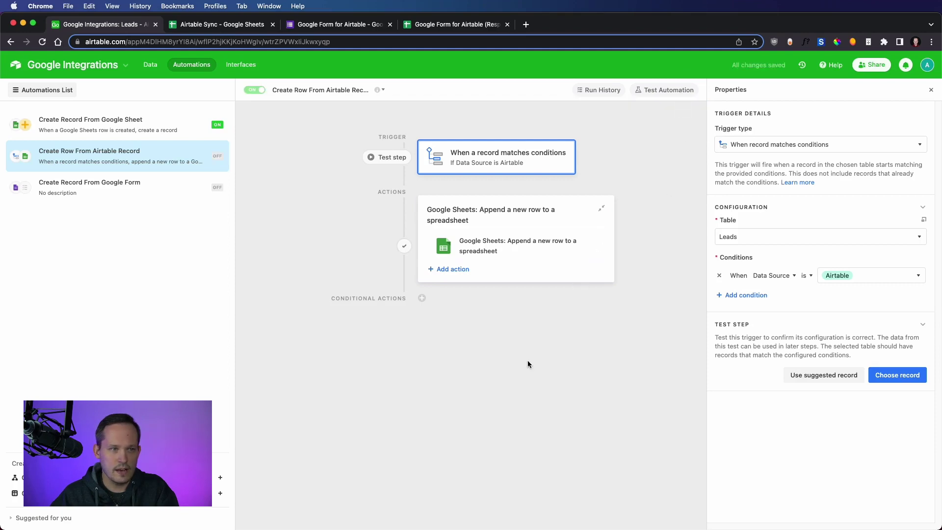
# Add a new Leads record with a first name, last name and email address
pyautogui.click(150, 68)
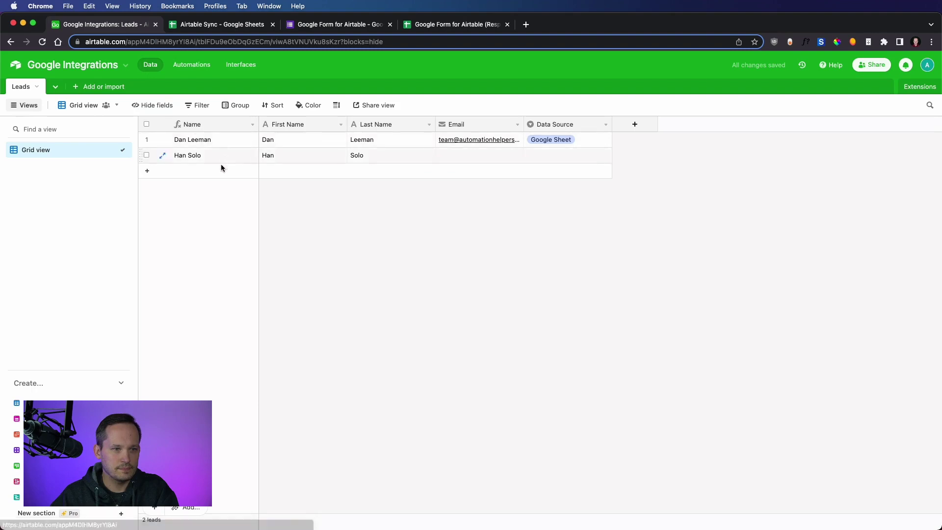
pyautogui.click(210, 171)
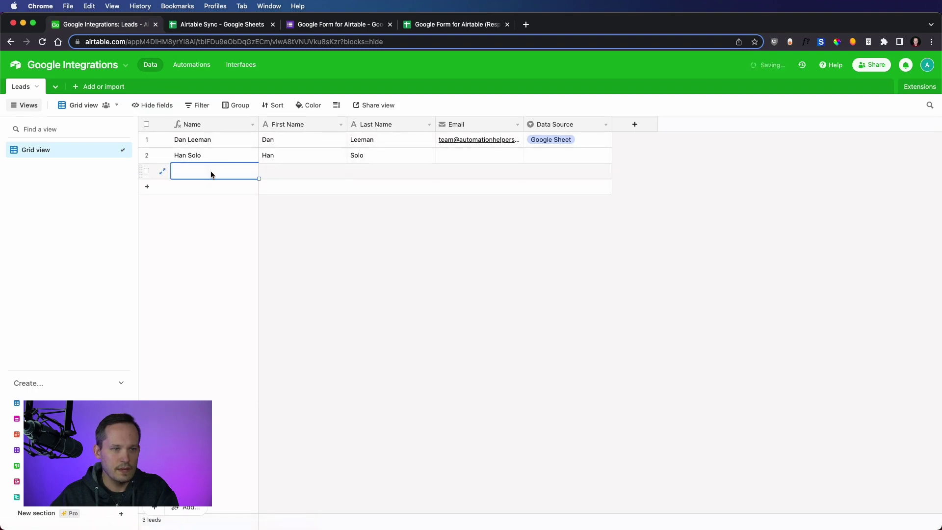
pyautogui.click(269, 170)
pyautogui.click(297, 179)
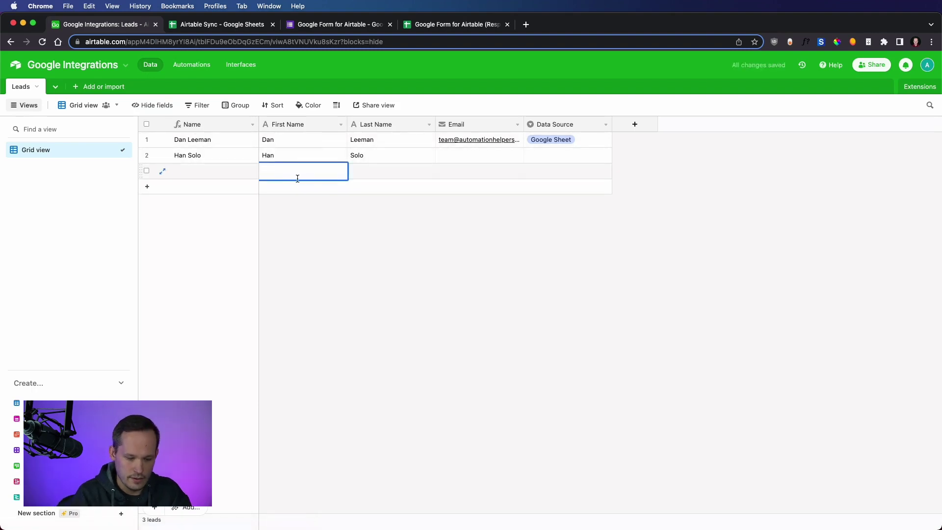
pyautogui.write('Bruc')
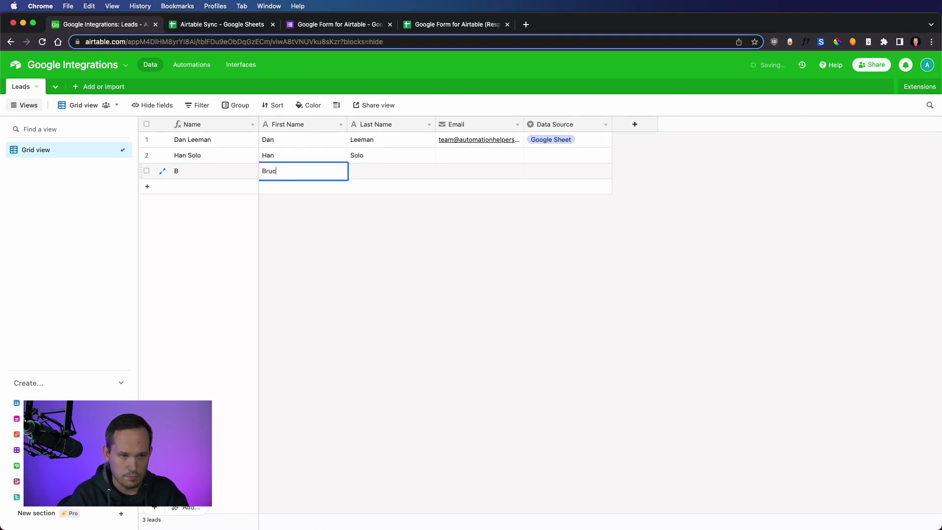
pyautogui.write('e')
pyautogui.press('Tab')
pyautogui.write('Wayne')
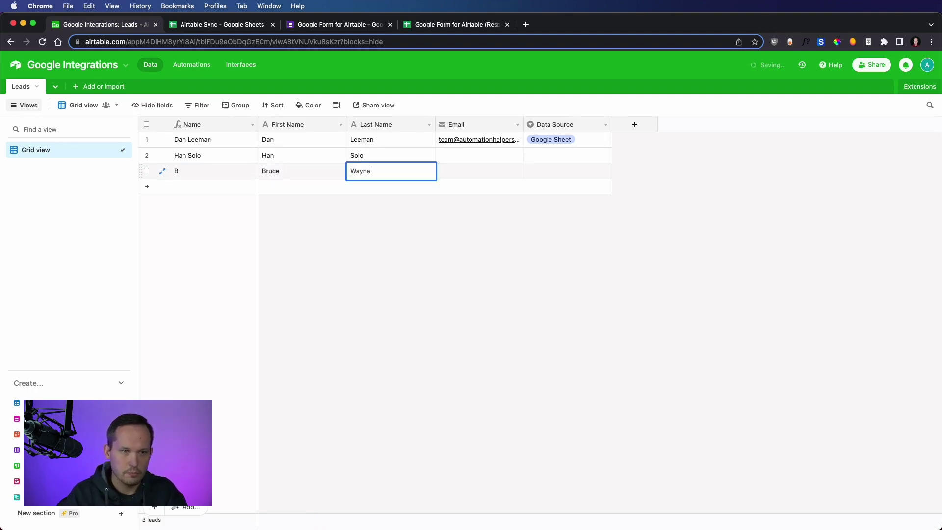
pyautogui.click(458, 171)
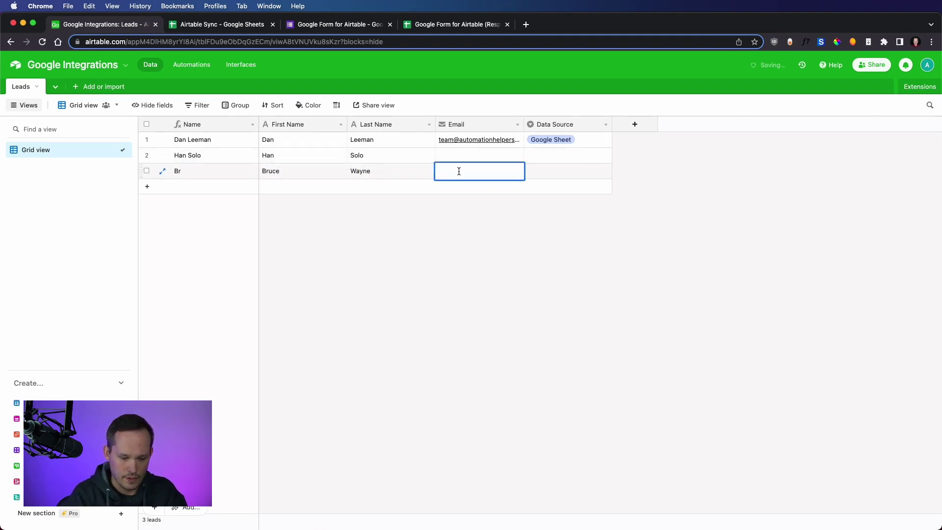
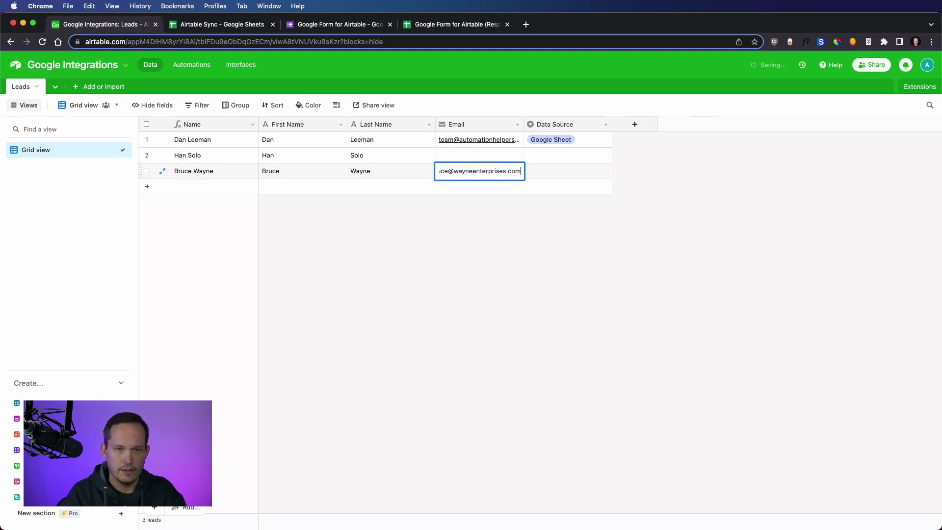
pyautogui.press('Tab')
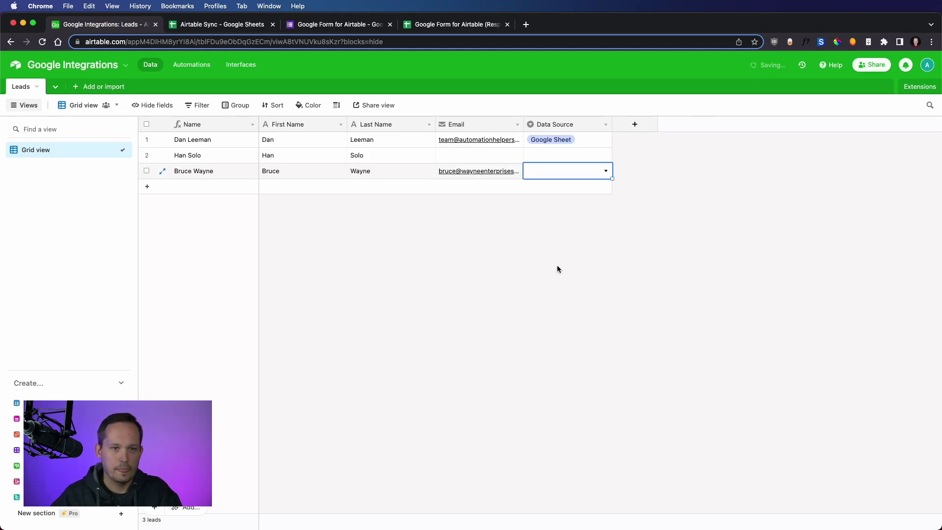
pyautogui.click(558, 265)
# Check the Airtable Sync sheet for the new lead, then return to the Leads table
pyautogui.click(222, 25)
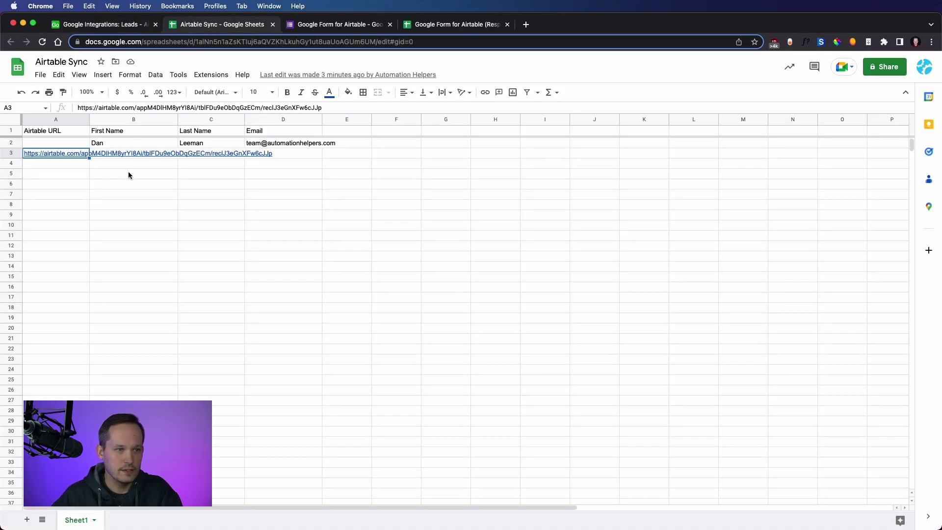
pyautogui.click(72, 167)
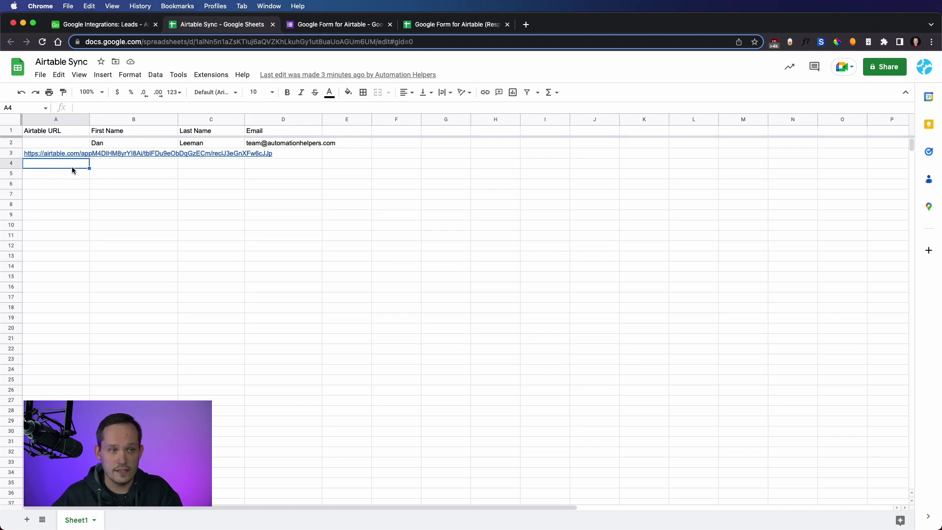
pyautogui.click(96, 30)
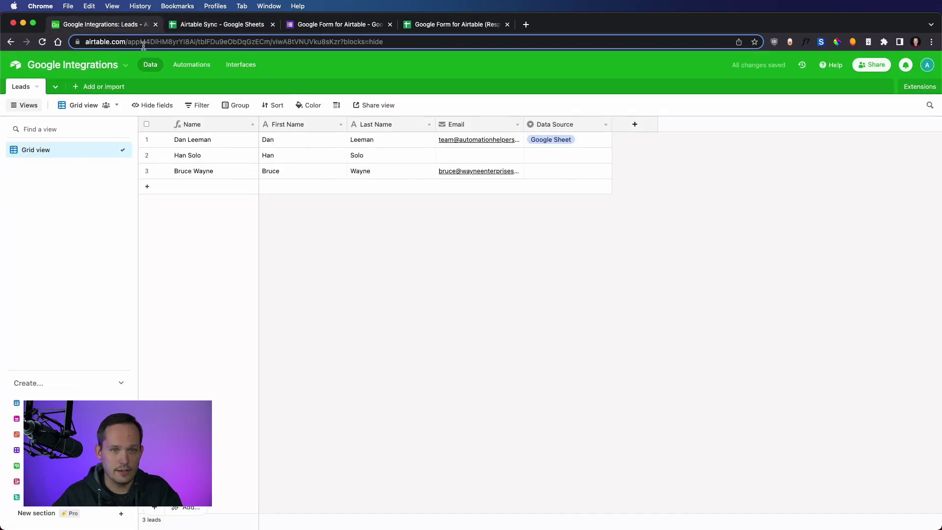
# Set the new lead's Data Source to Airtable and view the Airtable Sync sheet
pyautogui.click(601, 169)
pyautogui.click(606, 170)
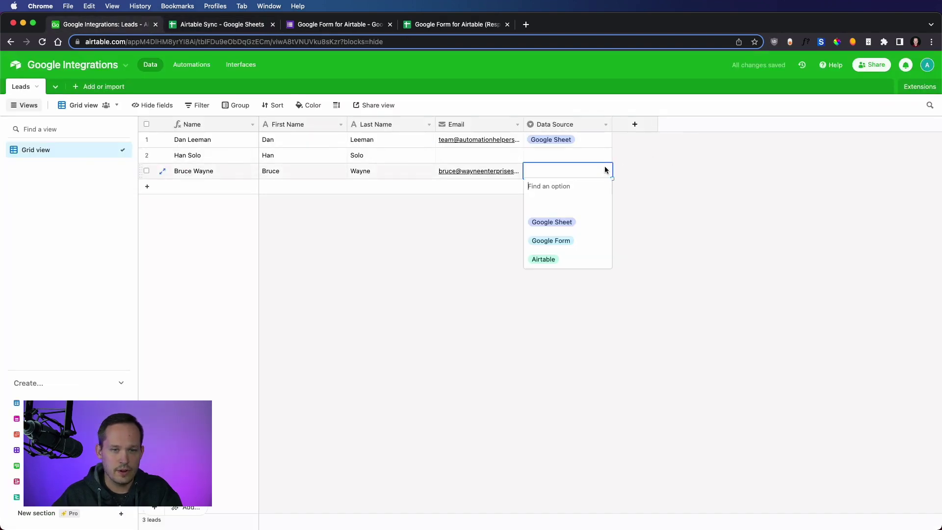
pyautogui.click(579, 260)
pyautogui.click(513, 247)
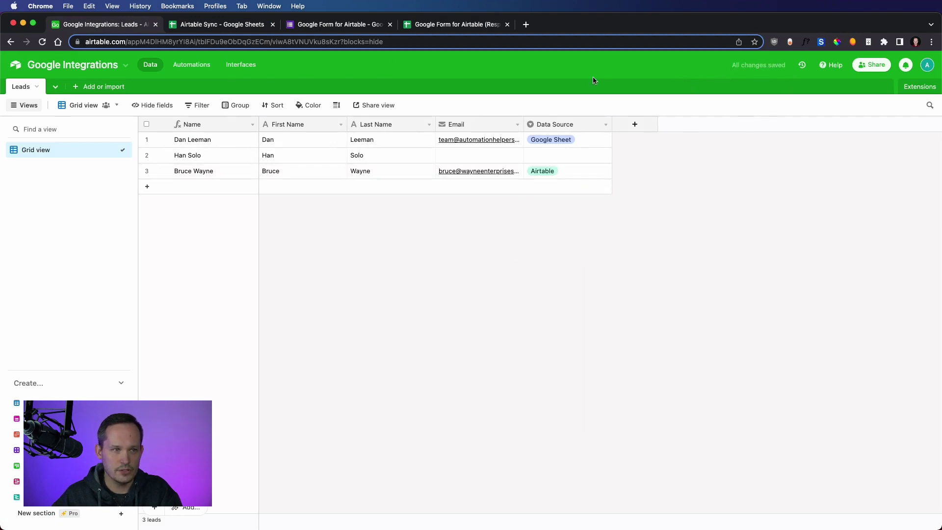
pyautogui.click(223, 25)
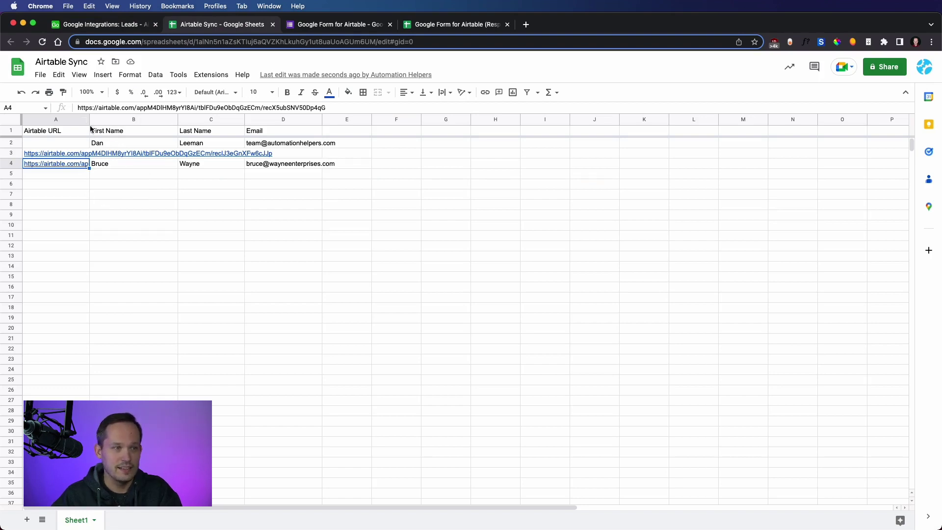
# Widen column A, open row 4's Airtable record link, then go back to the Leads table
pyautogui.moveTo(89, 120); pyautogui.dragTo(141, 119)
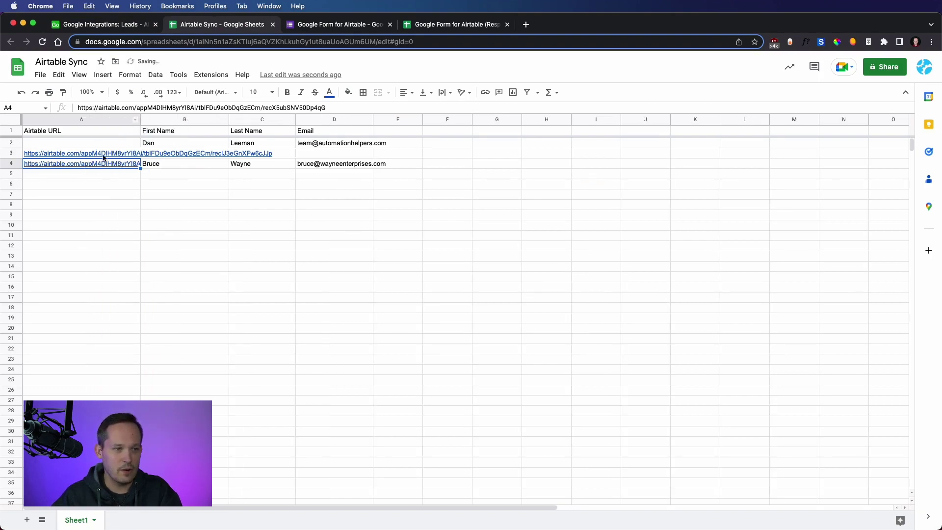
pyautogui.moveTo(95, 164)
pyautogui.click(97, 183)
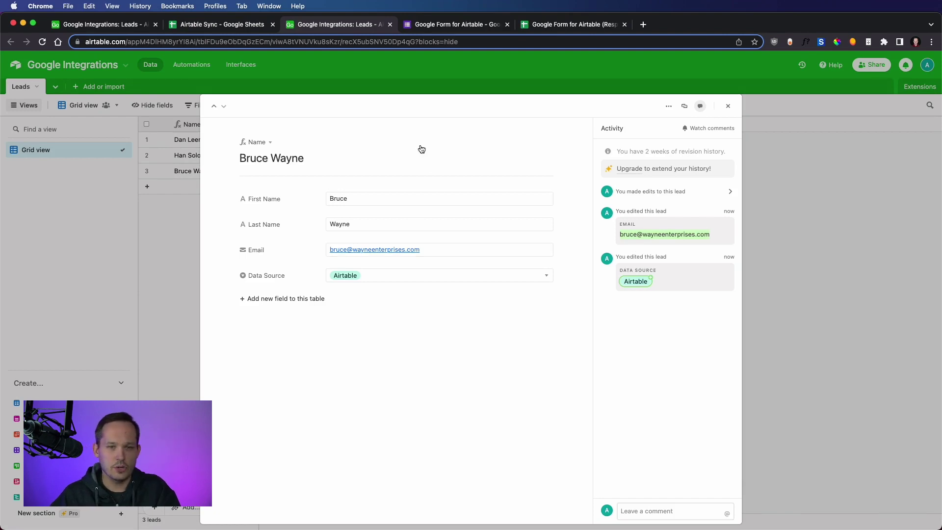
pyautogui.click(201, 26)
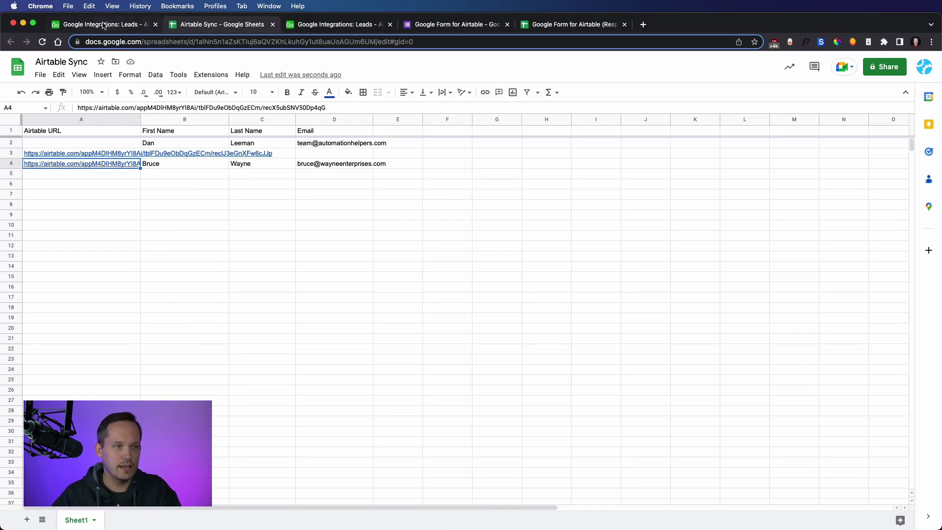
pyautogui.click(103, 24)
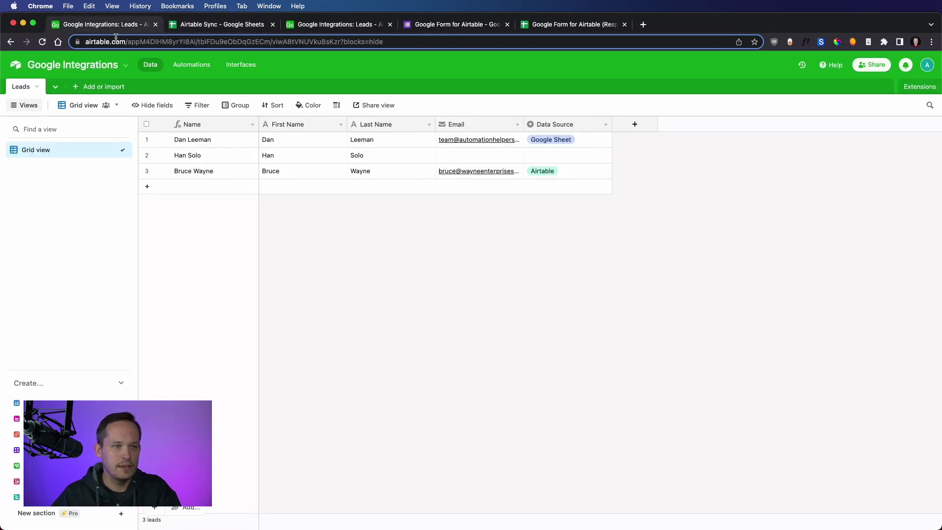
# Open the Create Record From Google Form automation and review the linked form, responses sheet and questions
pyautogui.click(201, 65)
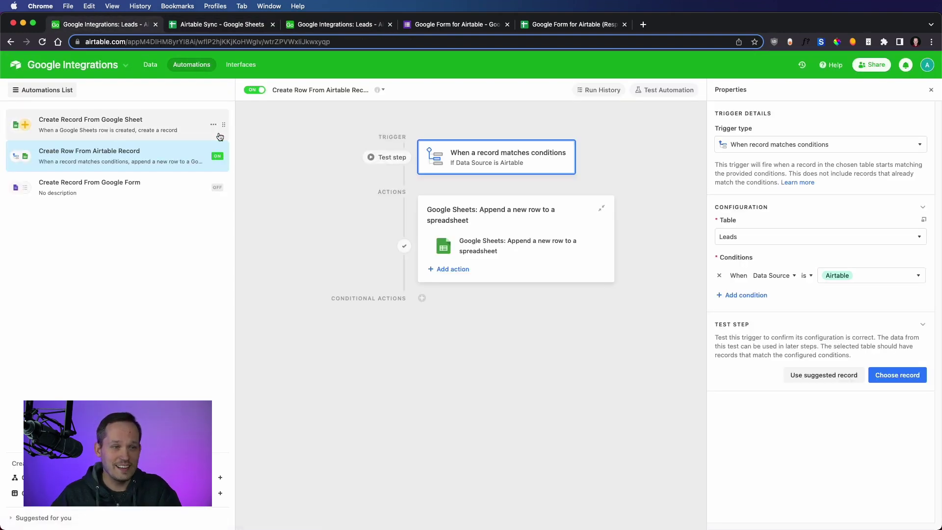
pyautogui.click(123, 183)
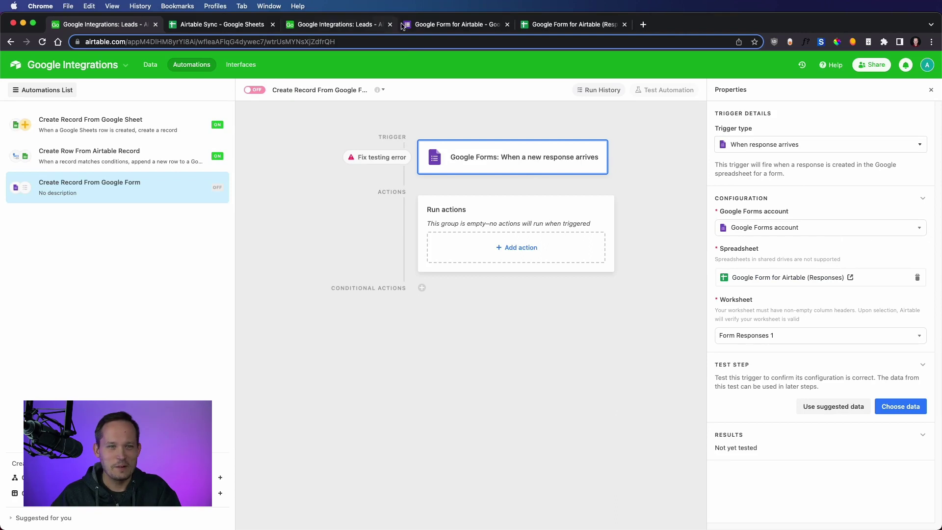
pyautogui.click(454, 24)
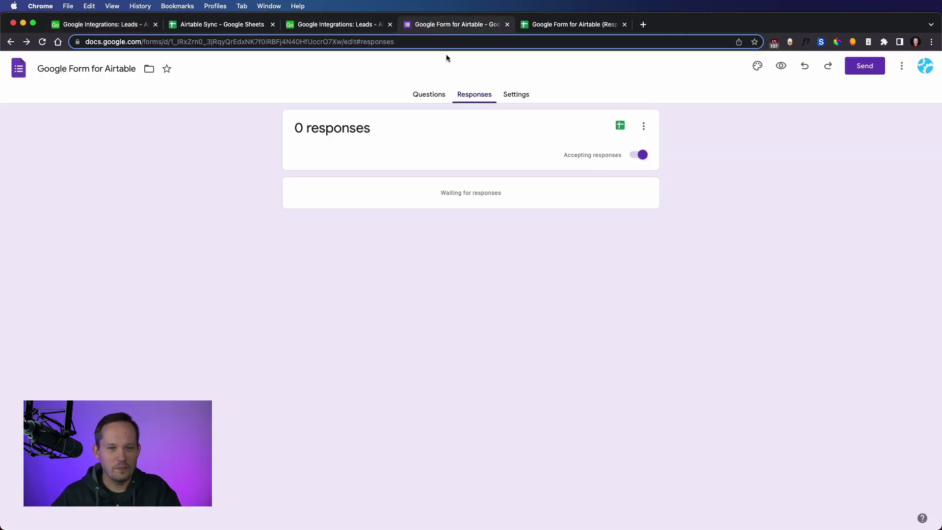
pyautogui.click(613, 129)
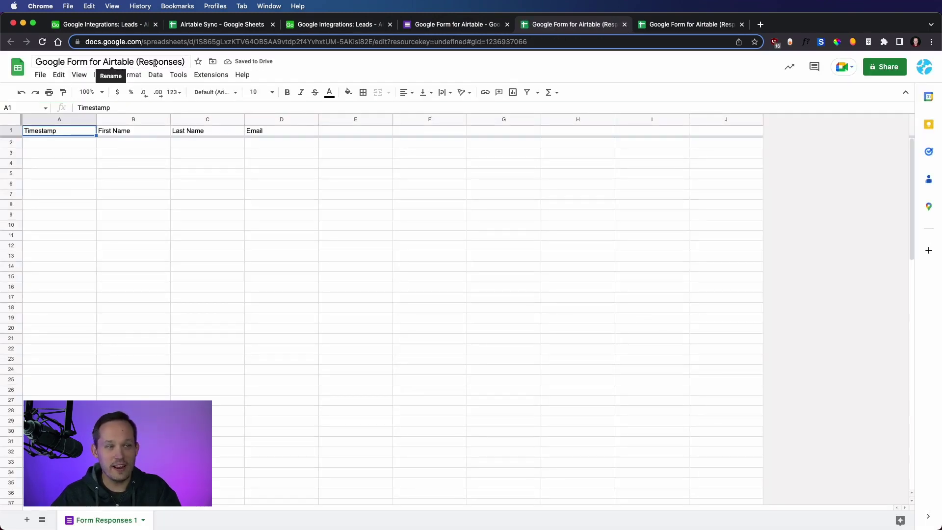
pyautogui.click(439, 25)
pyautogui.click(430, 94)
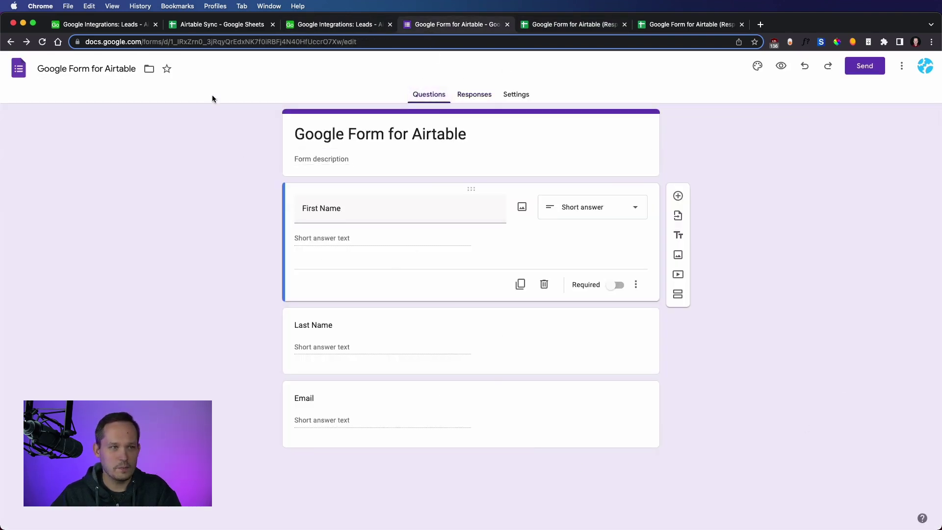
pyautogui.click(112, 25)
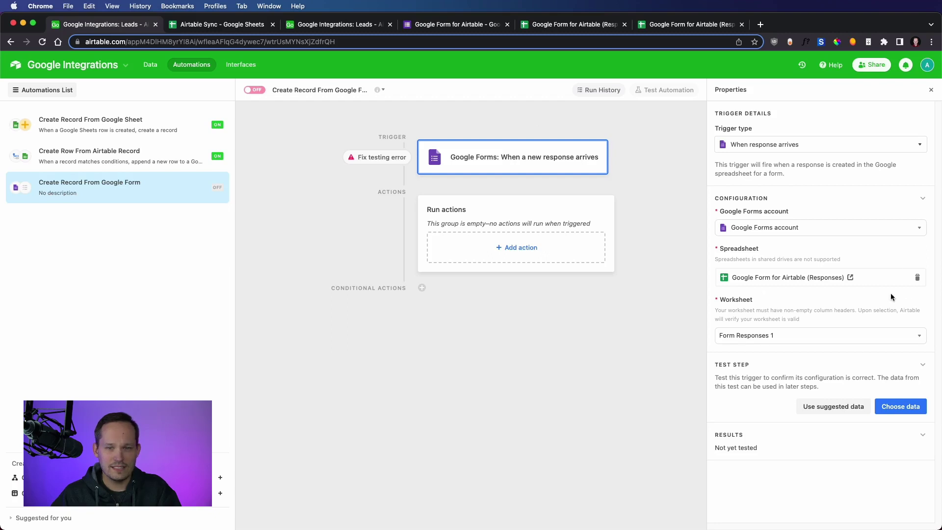